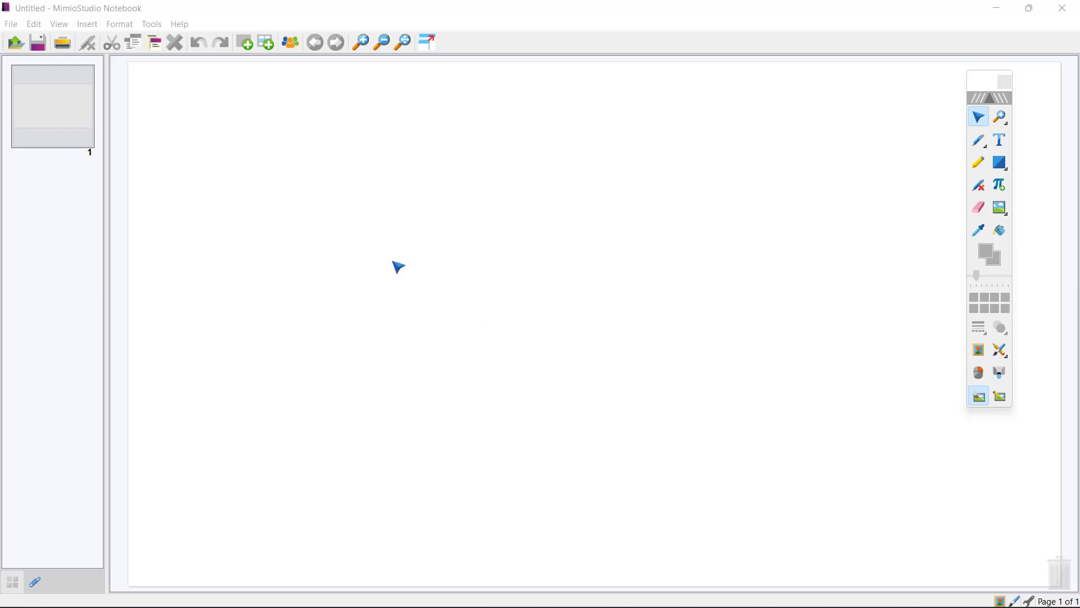
# Check which file types the Open dialog accepts, then cancel without opening anything
pyautogui.click(11, 25)
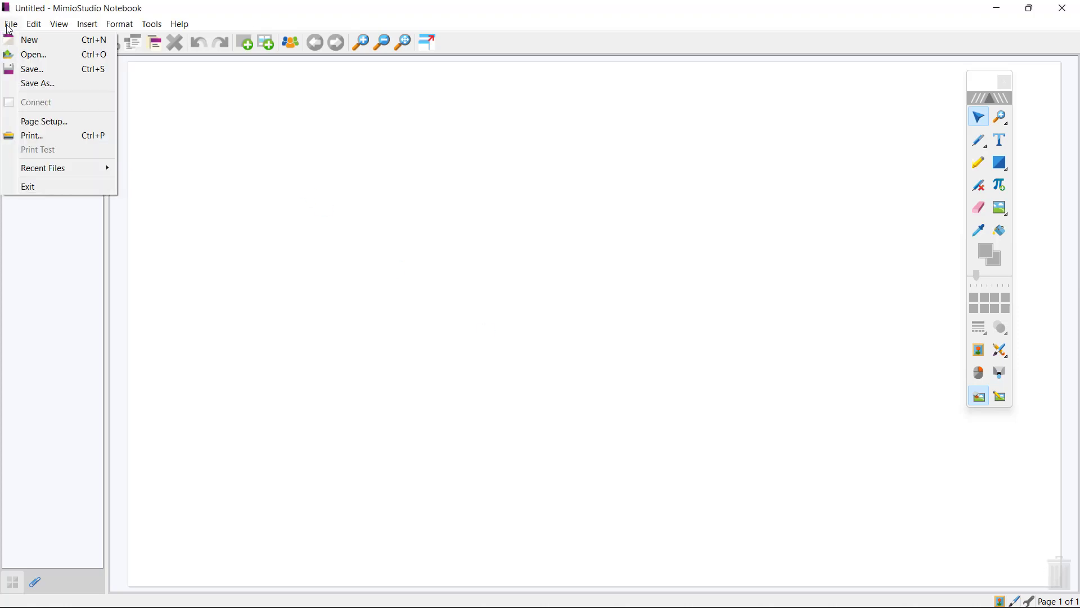
pyautogui.click(39, 56)
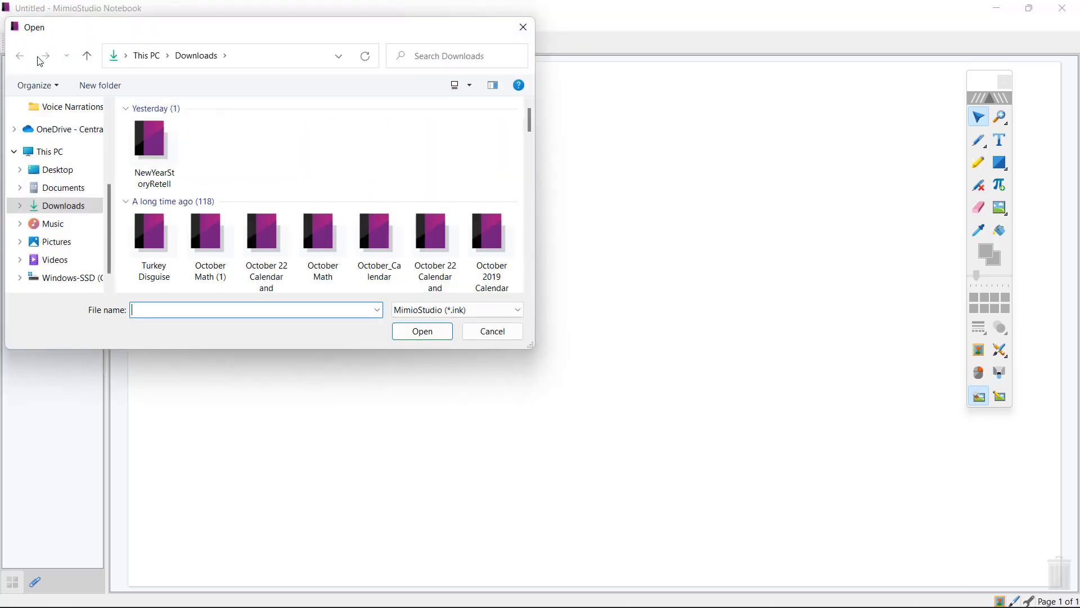
pyautogui.click(473, 311)
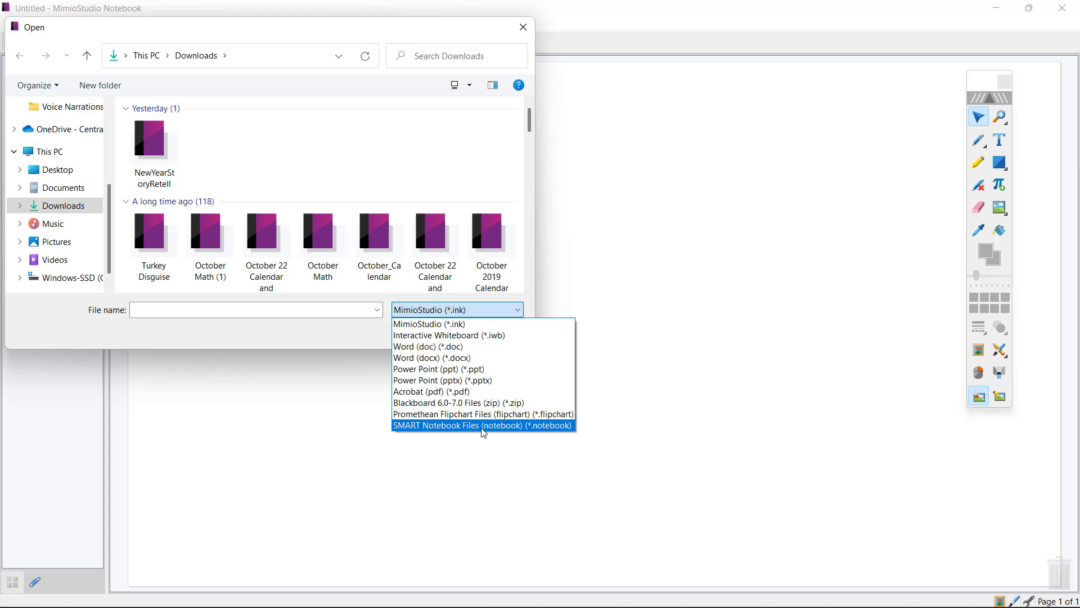
pyautogui.click(789, 286)
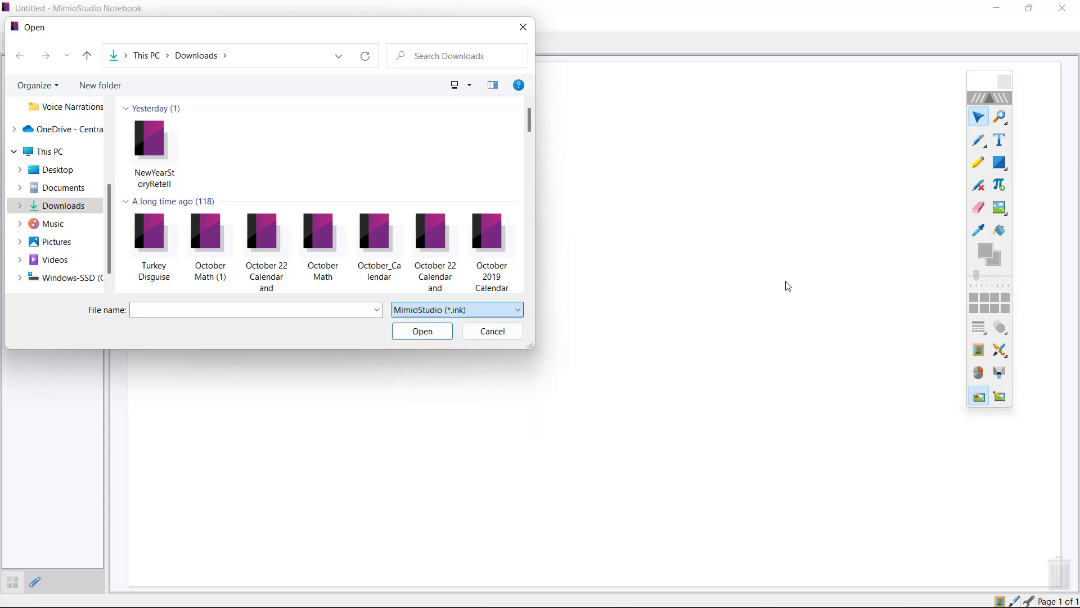
pyautogui.click(491, 334)
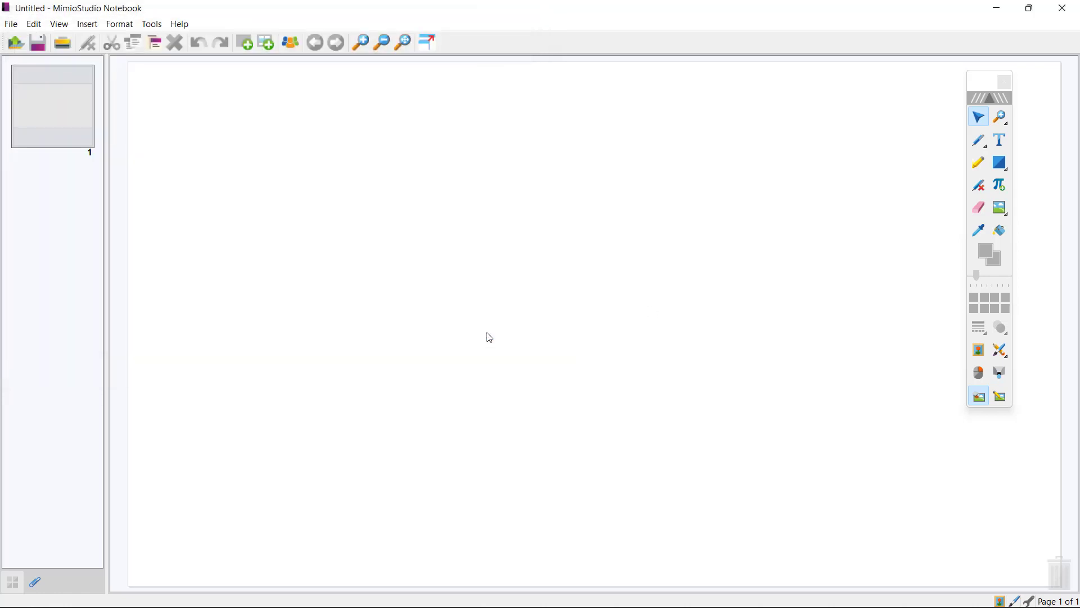
# Snap the notebook to the right half and drag Ecosystems (1) from the Powerpoint folder onto its page
pyautogui.press('super+Right')
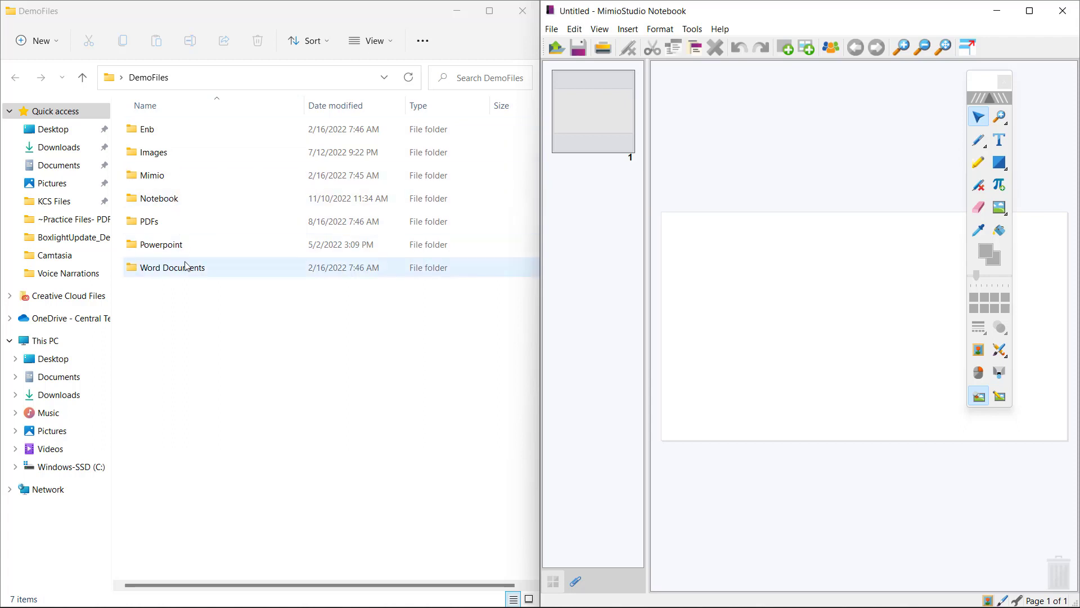
pyautogui.click(169, 248)
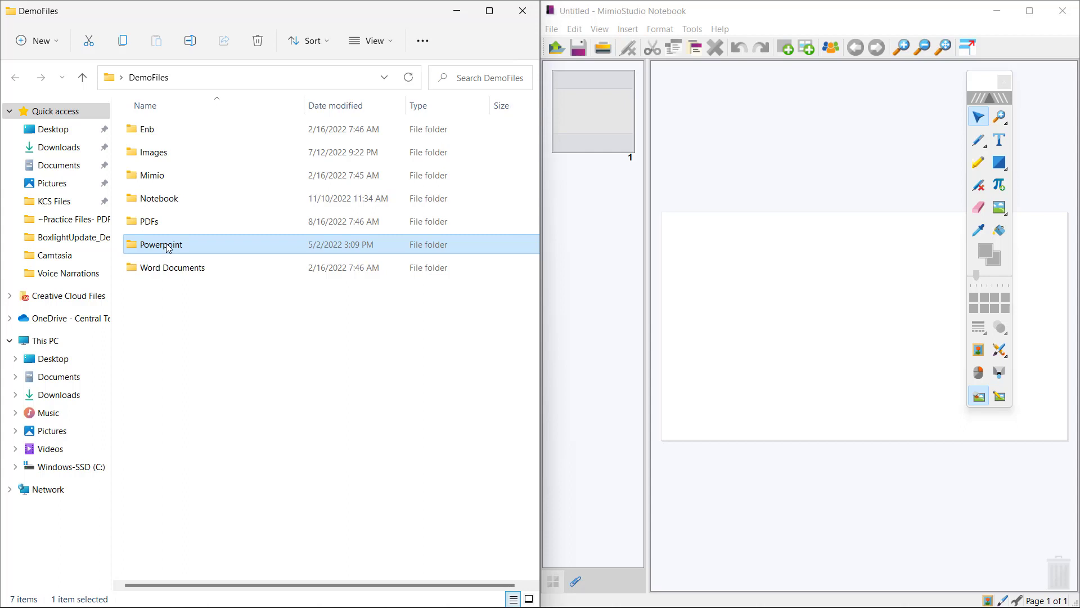
pyautogui.click(168, 248)
pyautogui.click(232, 246)
pyautogui.doubleClick(234, 247)
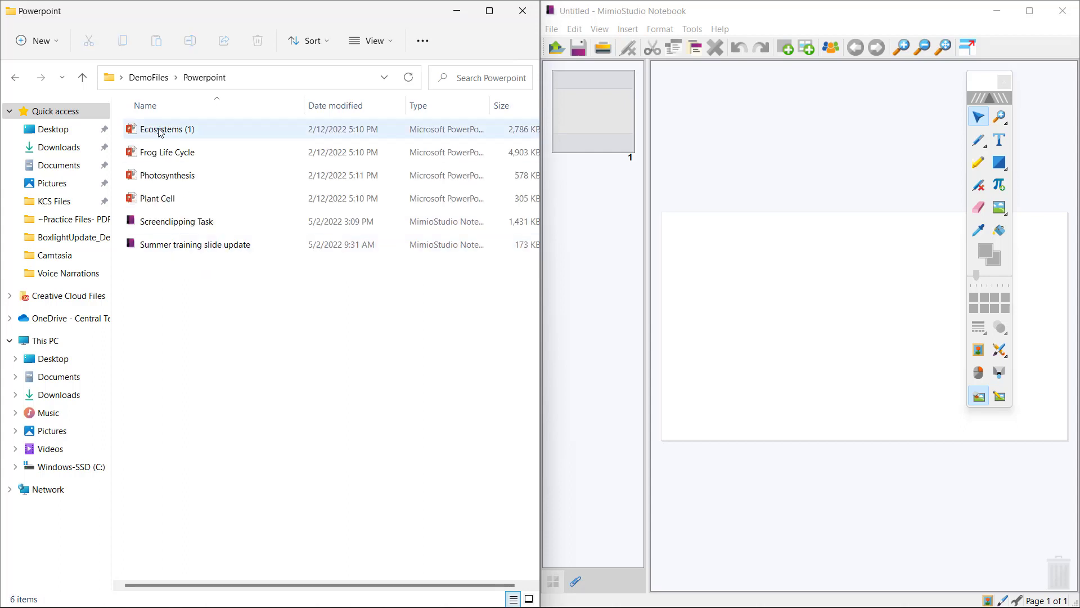
pyautogui.click(161, 132)
pyautogui.moveTo(161, 133); pyautogui.dragTo(750, 255)
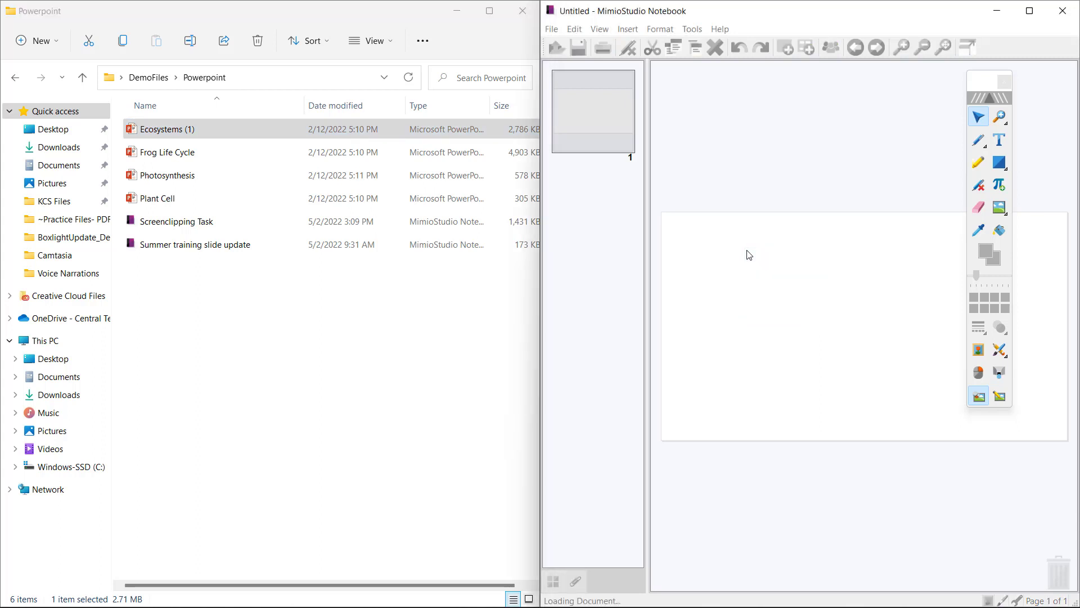
# Maximize the notebook and show the blank page 1 ahead of the Ecosystems slides
pyautogui.click(1030, 10)
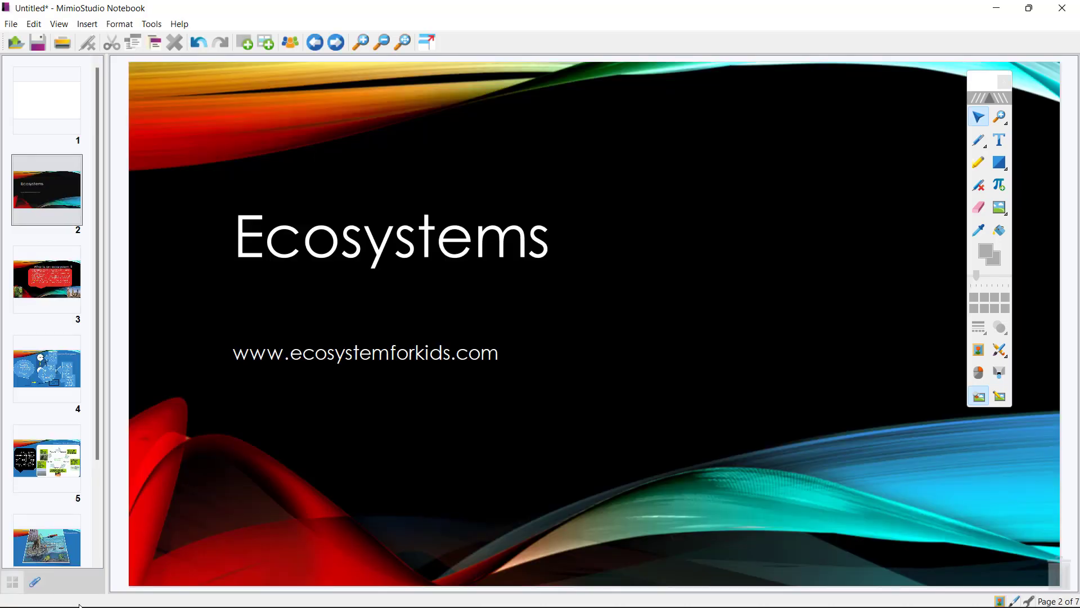
pyautogui.click(54, 95)
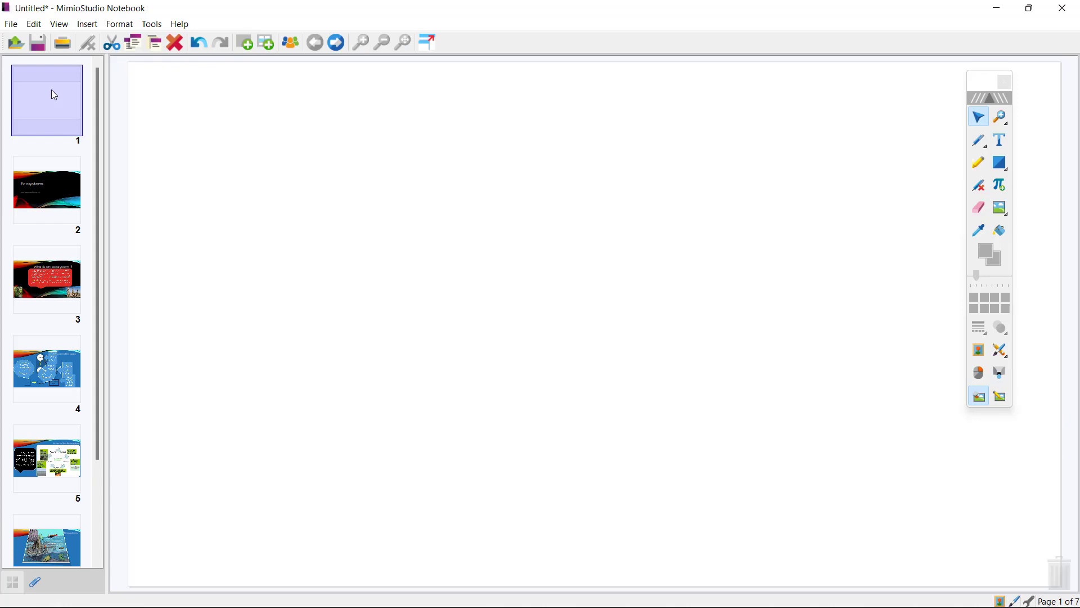
# Delete the blank page 1, review the six Ecosystems pages, and open 'What is an ecosystem ?'
pyautogui.click(175, 43)
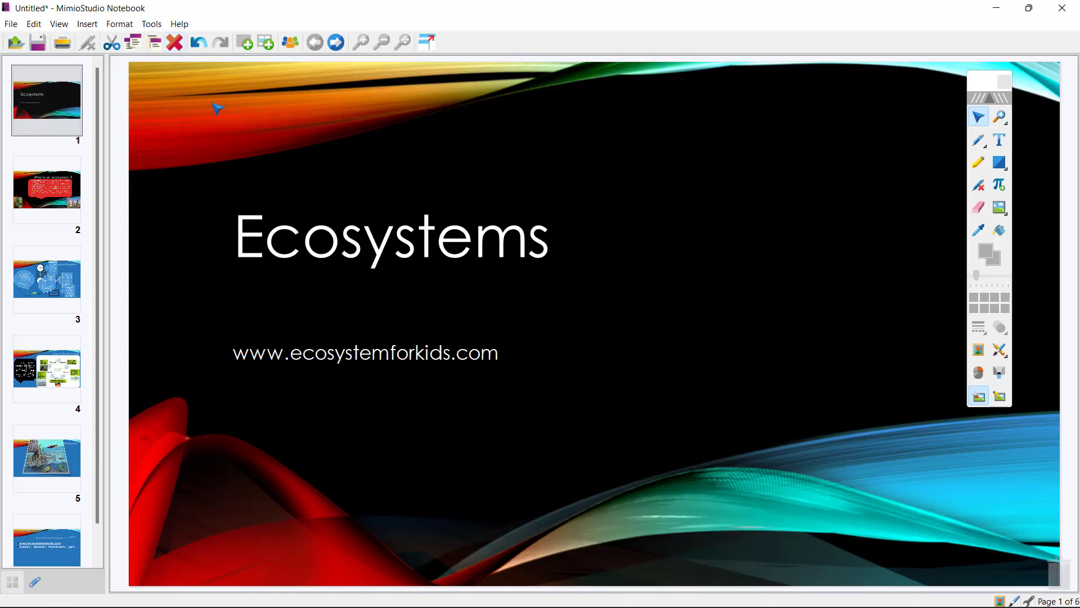
pyautogui.click(59, 193)
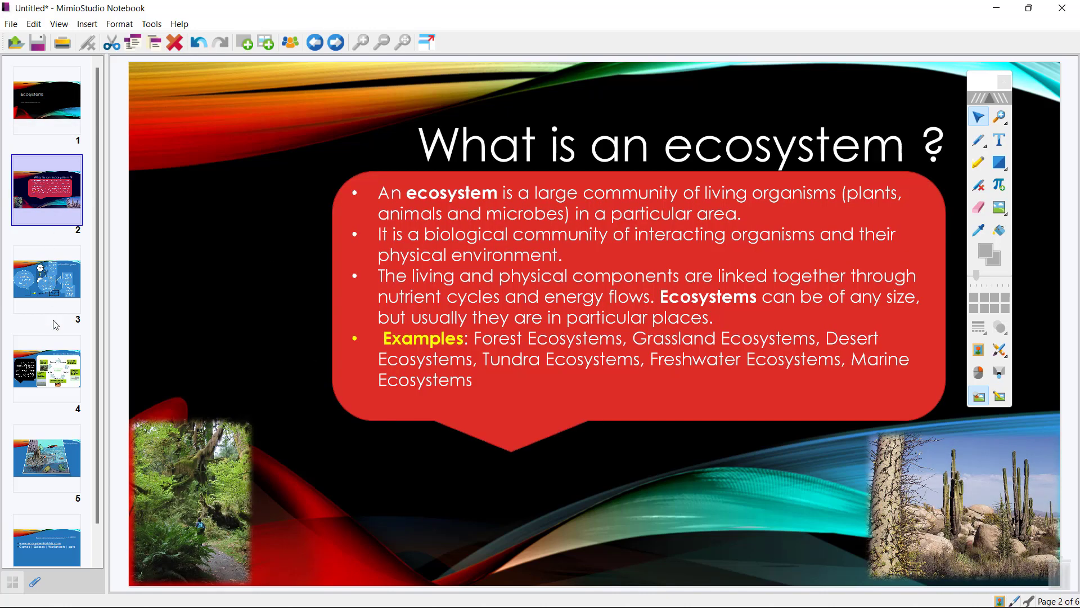
pyautogui.click(58, 368)
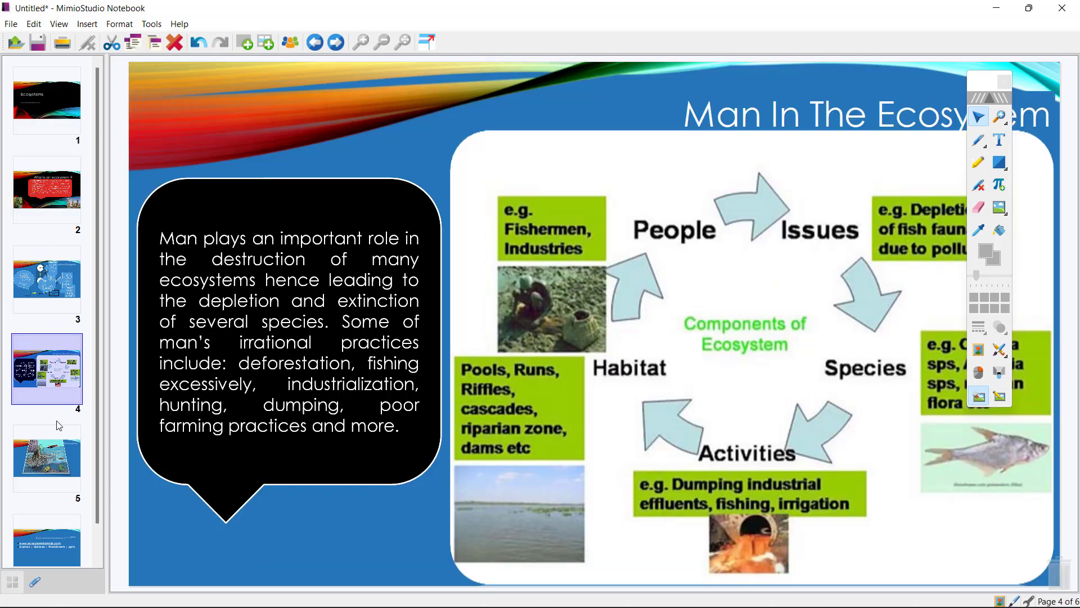
pyautogui.click(58, 456)
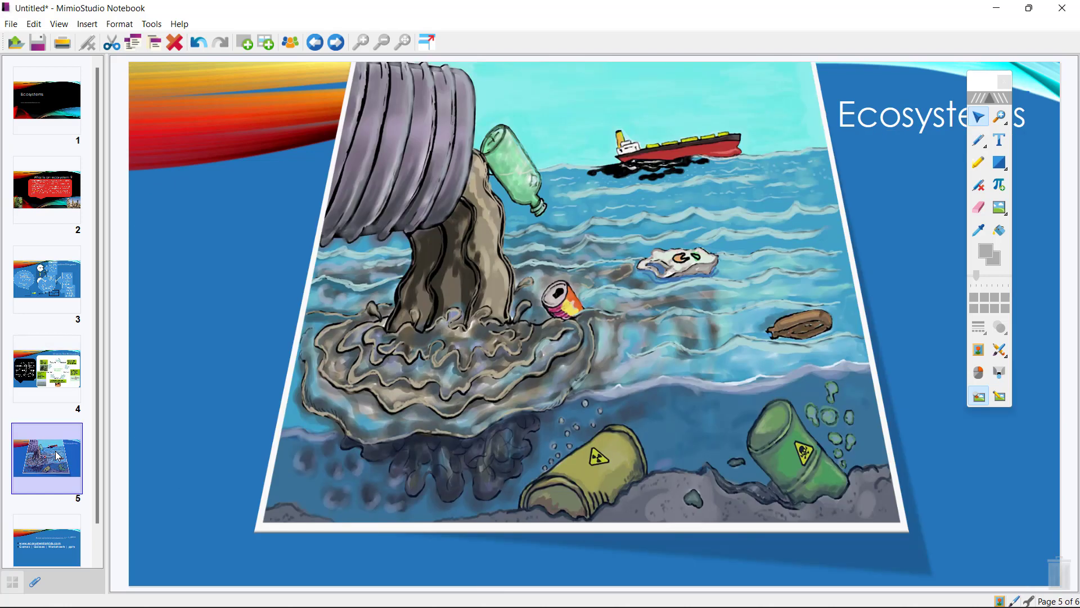
pyautogui.click(57, 542)
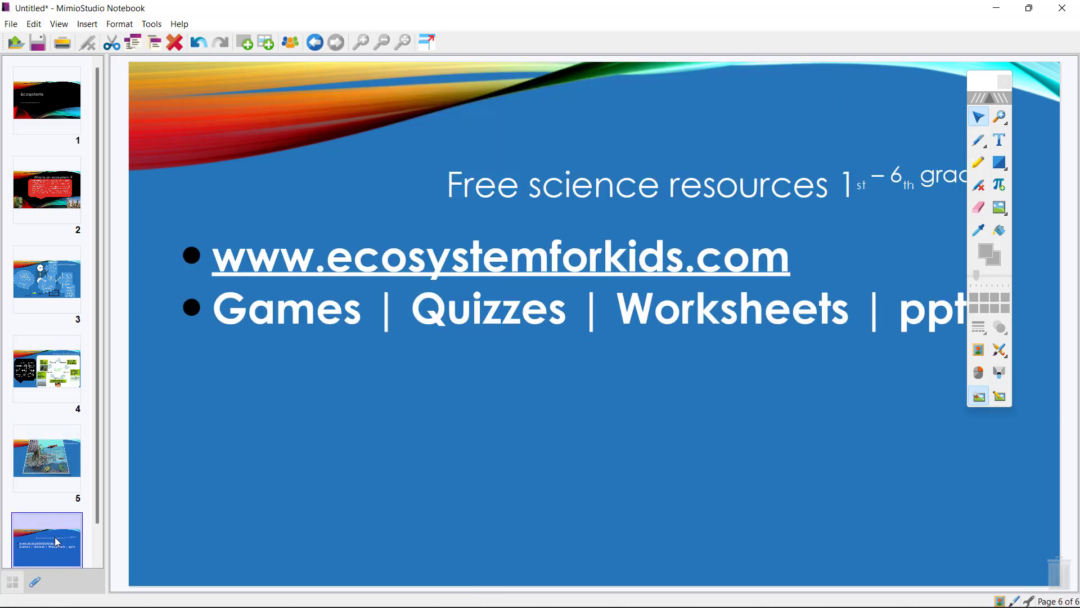
pyautogui.click(46, 97)
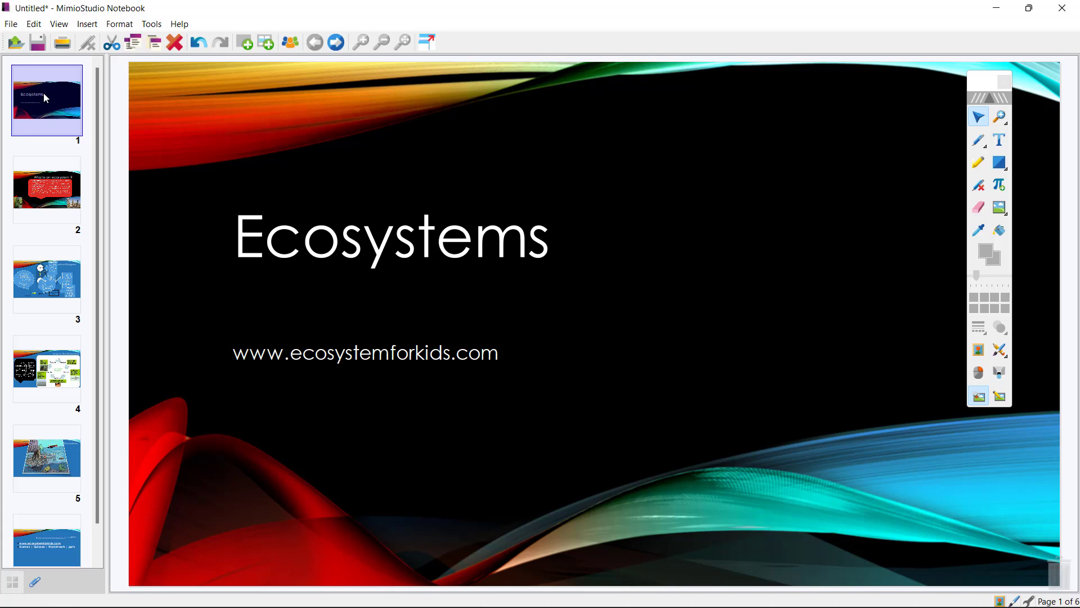
pyautogui.click(55, 195)
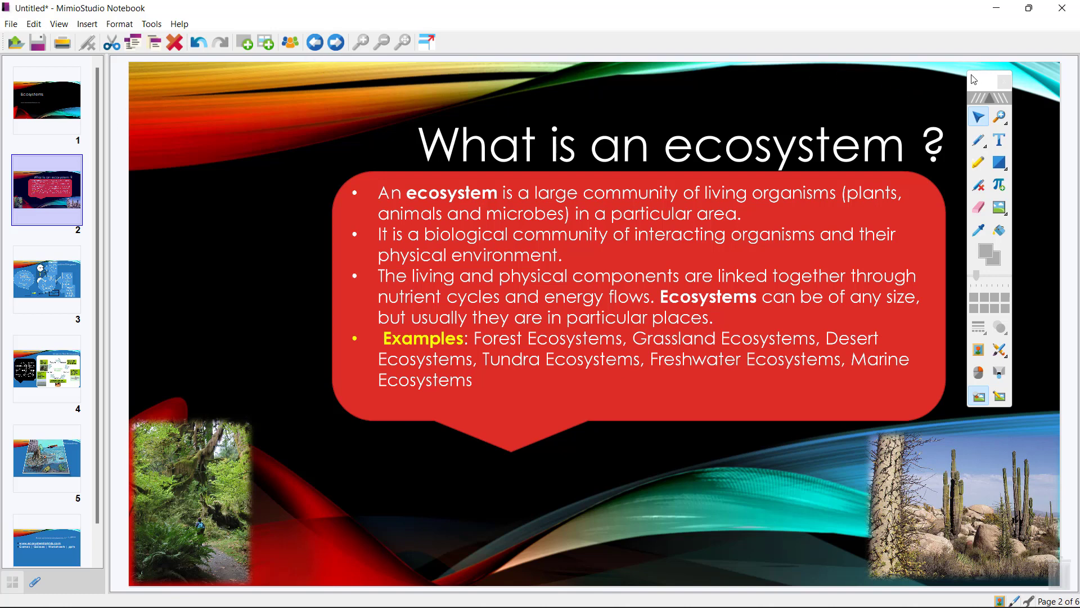
# Give the bullet text box on 'What is an ecosystem ?' a solid bright green fill
pyautogui.moveTo(989, 84); pyautogui.dragTo(1013, 116)
pyautogui.click(1024, 193)
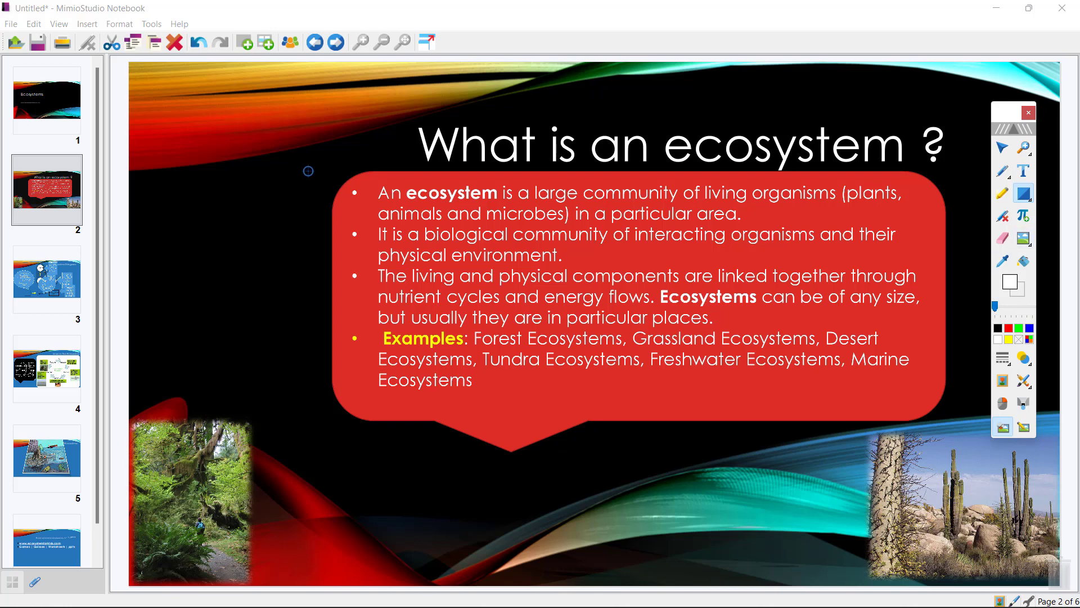
pyautogui.moveTo(370, 184); pyautogui.dragTo(917, 404)
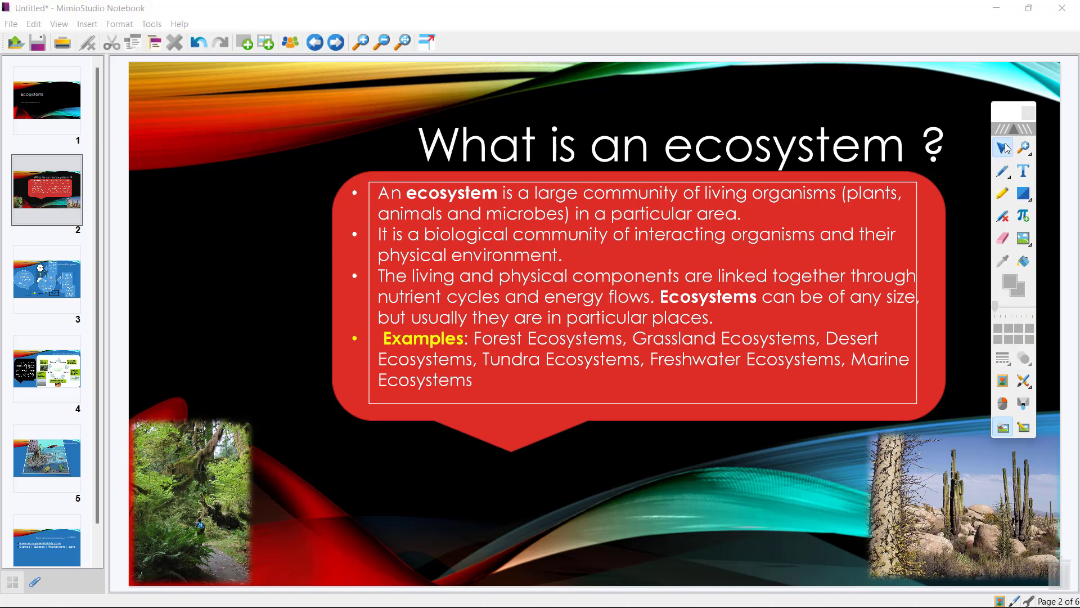
pyautogui.click(792, 219)
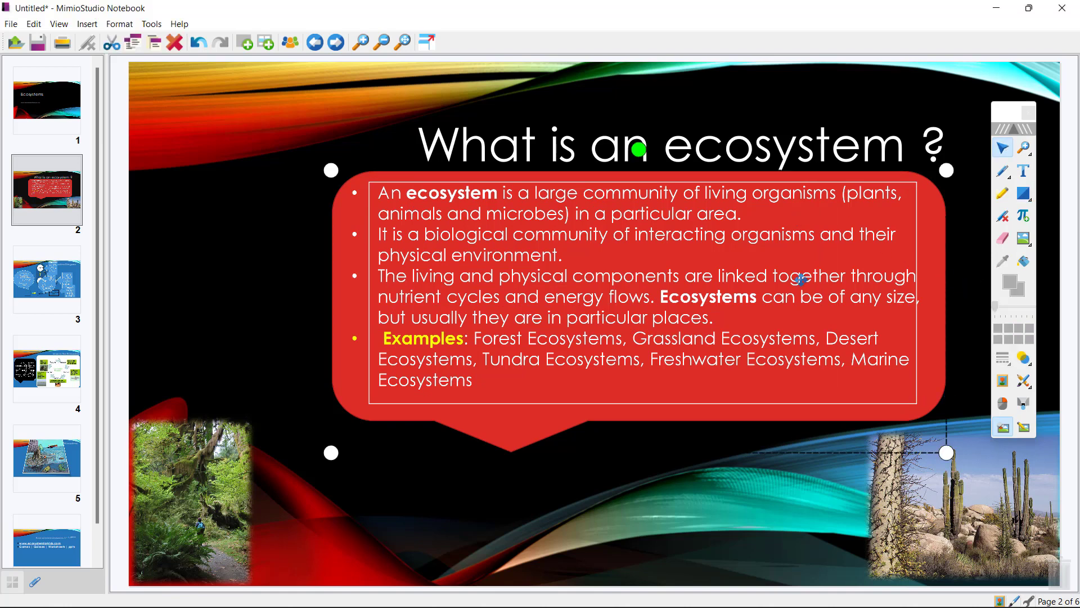
pyautogui.click(914, 249)
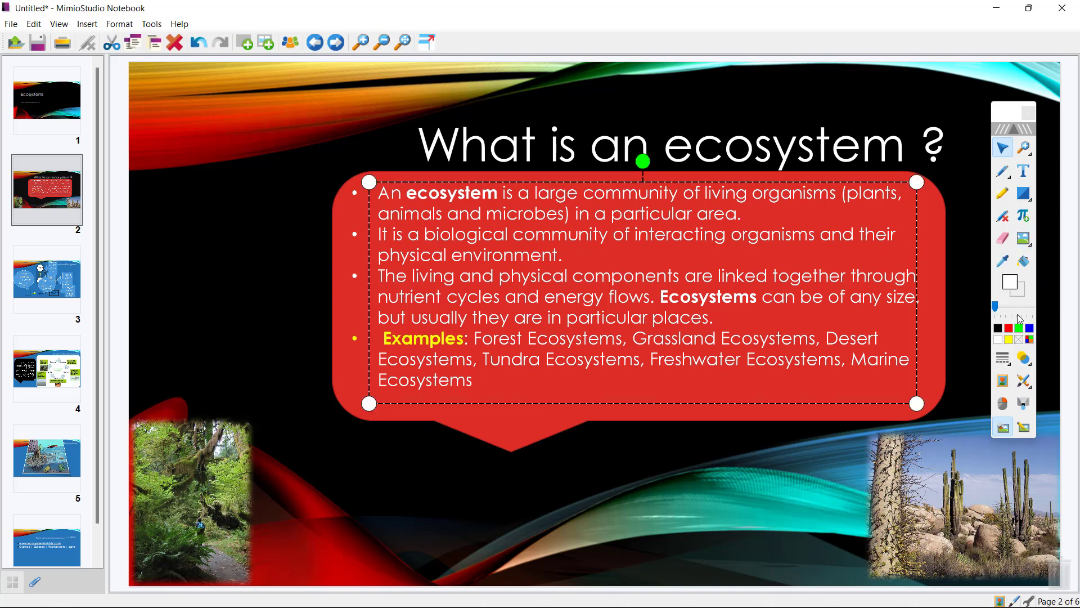
pyautogui.click(1023, 298)
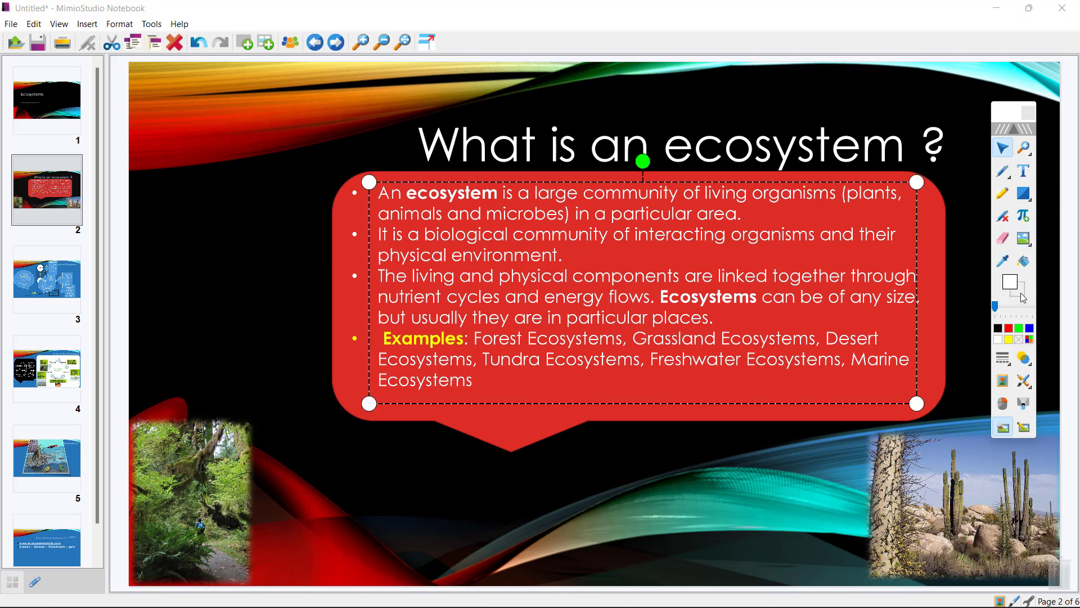
pyautogui.click(1020, 329)
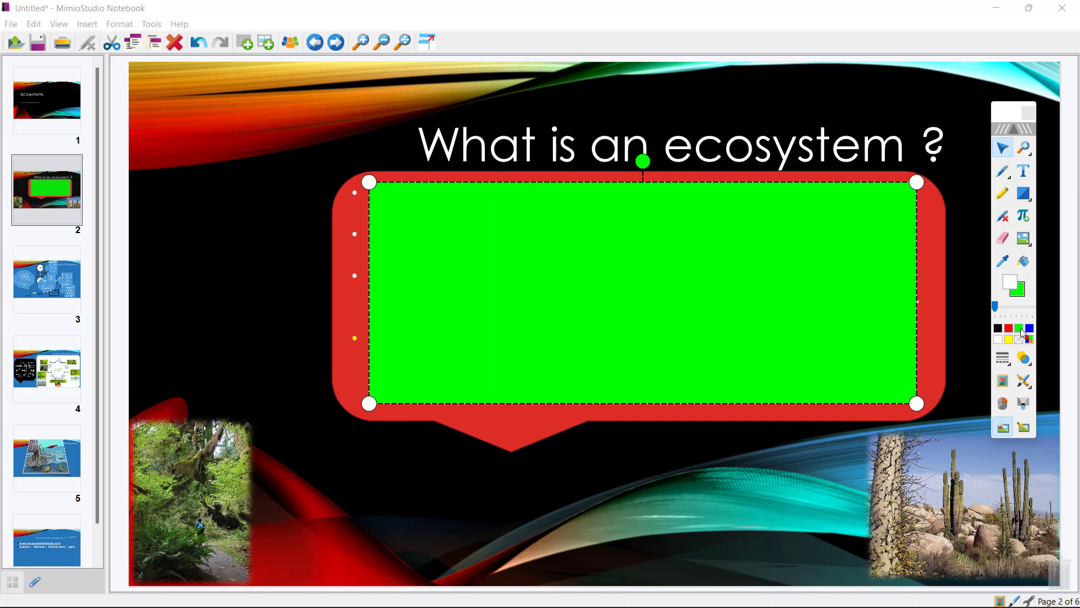
pyautogui.click(970, 197)
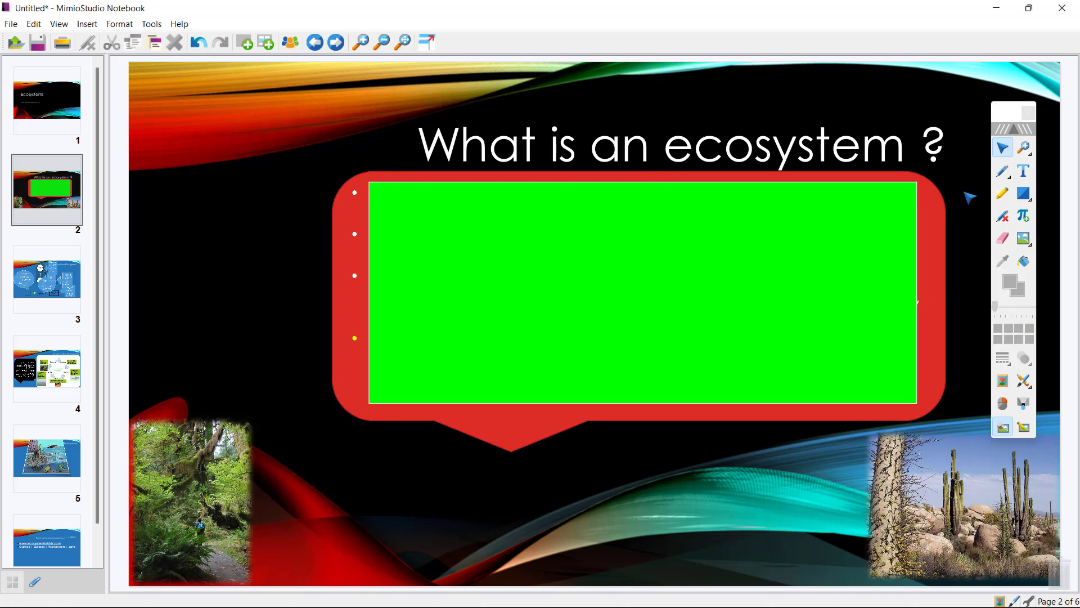
# Nudge the green cover on page 2 to test revealing the text, then return to the title page
pyautogui.click(65, 103)
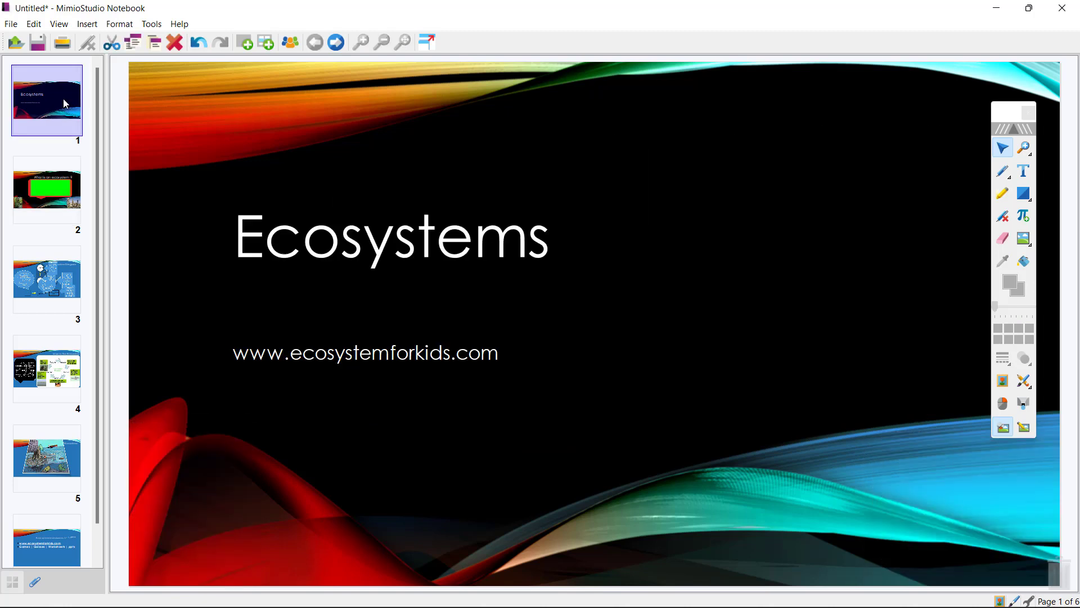
pyautogui.press('Down')
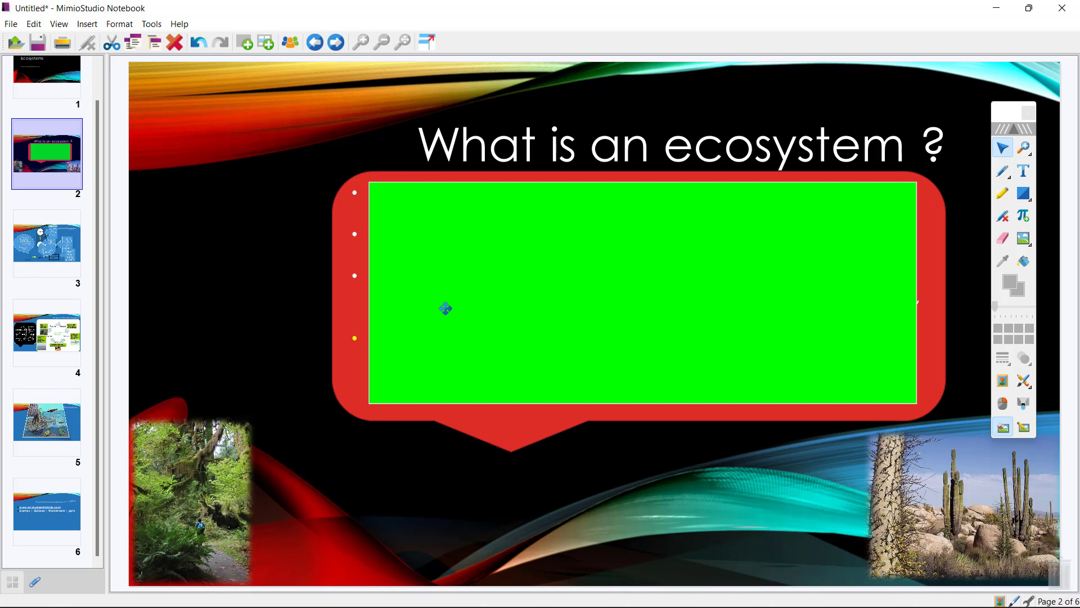
pyautogui.moveTo(446, 308)
pyautogui.mouseDown()
pyautogui.moveTo(426, 525)
pyautogui.moveTo(432, 340)
pyautogui.moveTo(439, 383)
pyautogui.moveTo(434, 476)
pyautogui.moveTo(430, 305)
pyautogui.mouseUp()
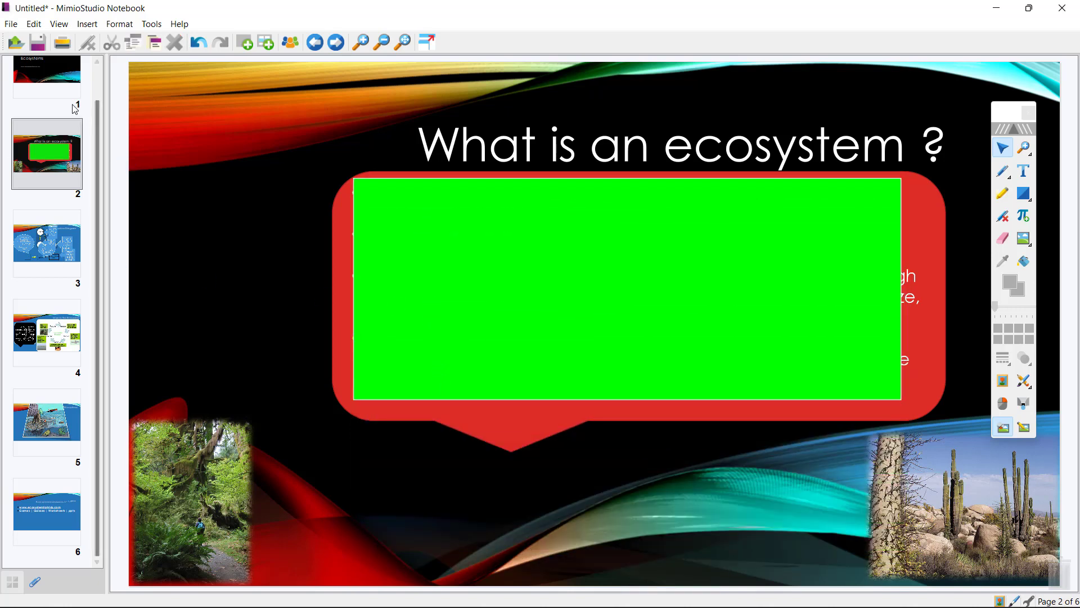
pyautogui.click(59, 84)
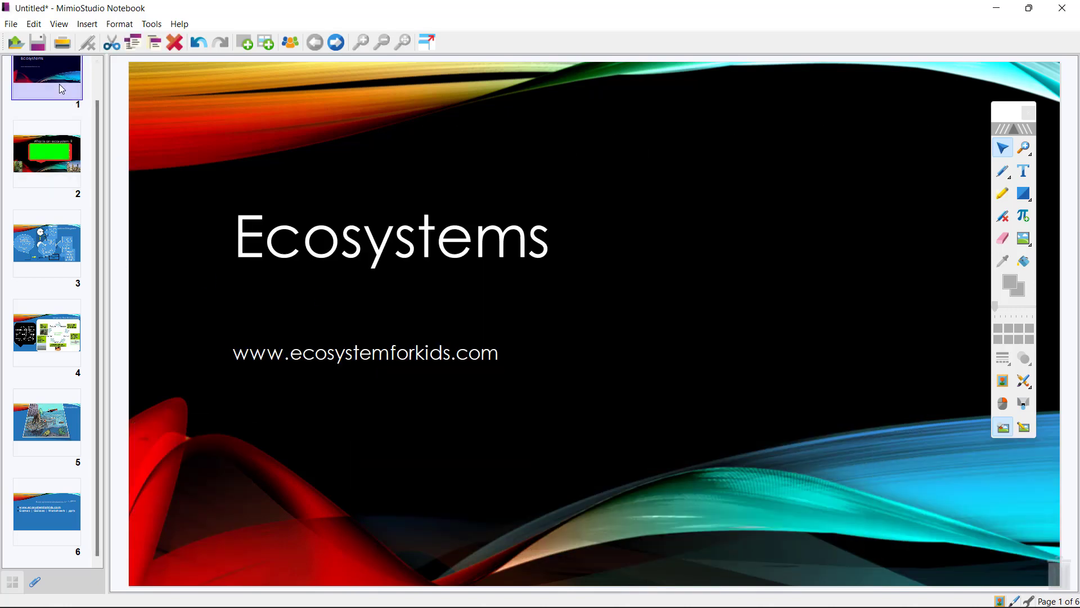
pyautogui.click(245, 42)
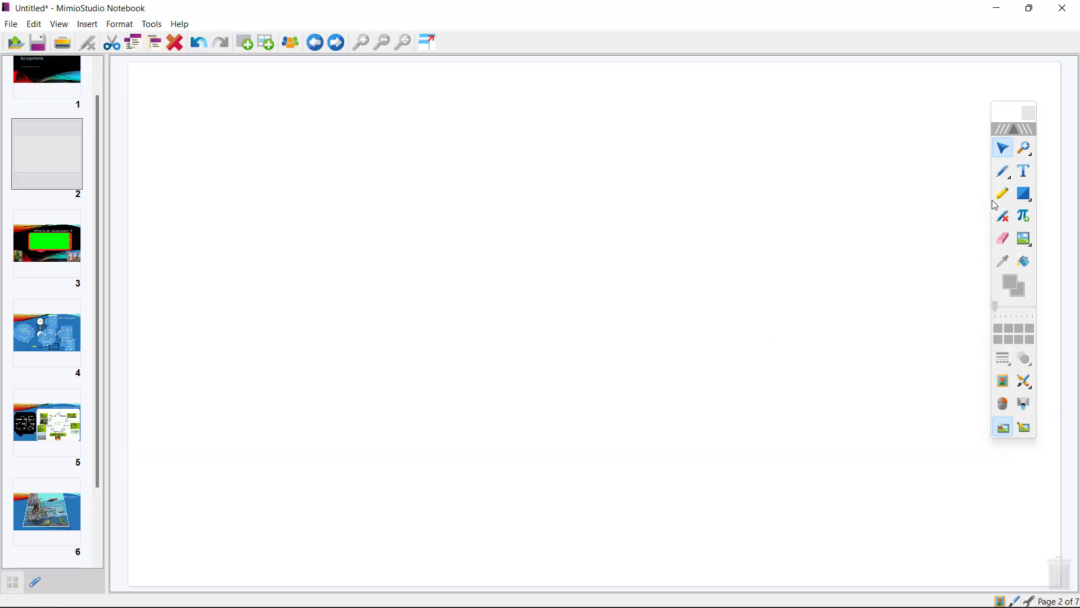
pyautogui.click(1003, 172)
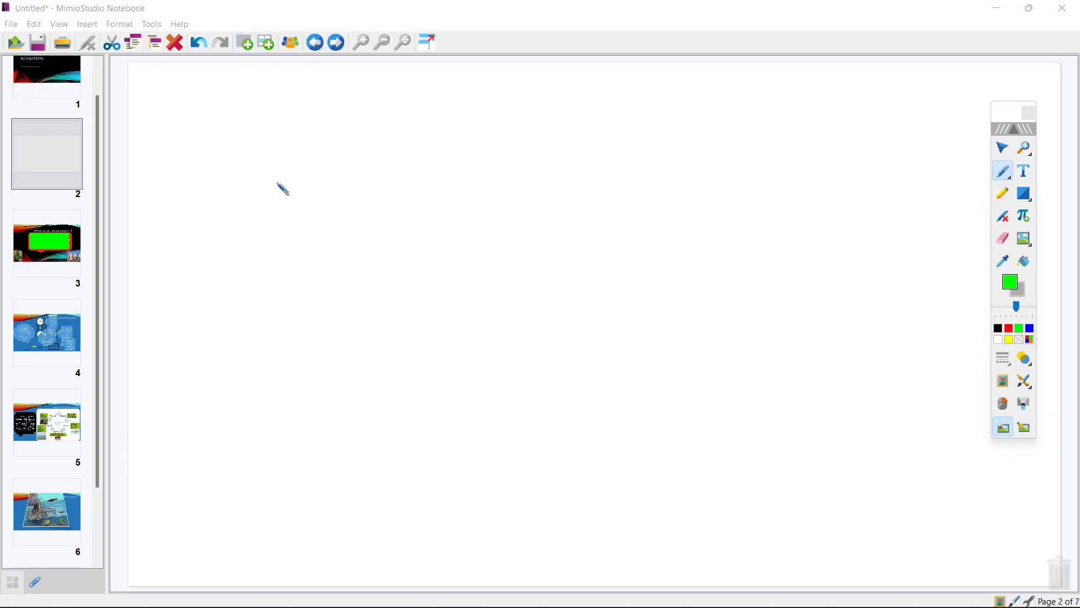
pyautogui.moveTo(212, 118)
pyautogui.mouseDown()
pyautogui.moveTo(220, 185)
pyautogui.moveTo(280, 167)
pyautogui.moveTo(504, 181)
pyautogui.mouseUp()
pyautogui.click(246, 184)
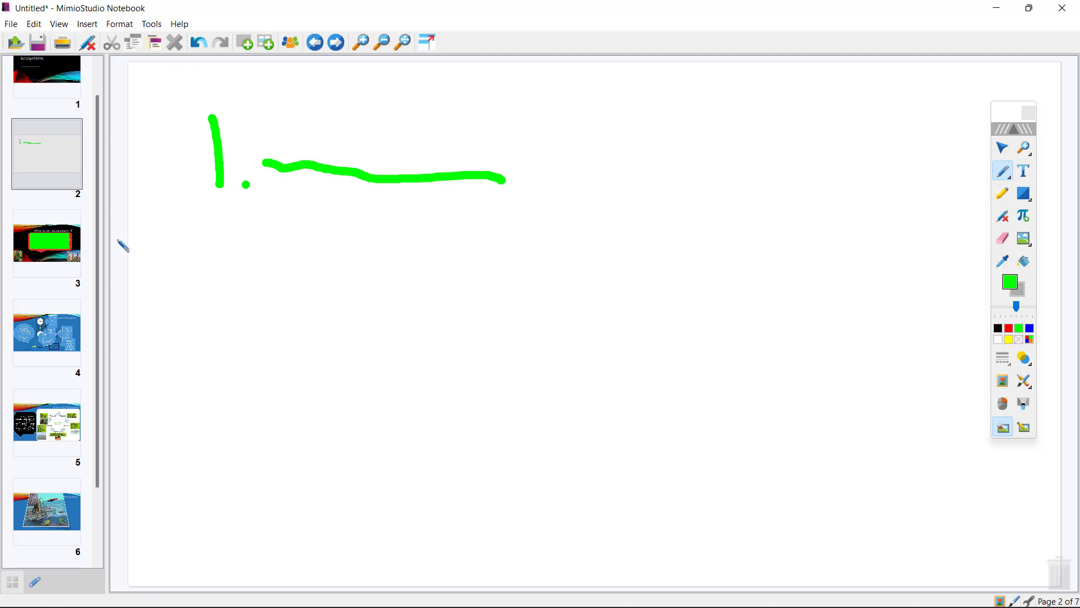
# On 'What is an ecosystem ?', slightly drag the green rectangle with the Select arrow to test the reveal
pyautogui.click(54, 246)
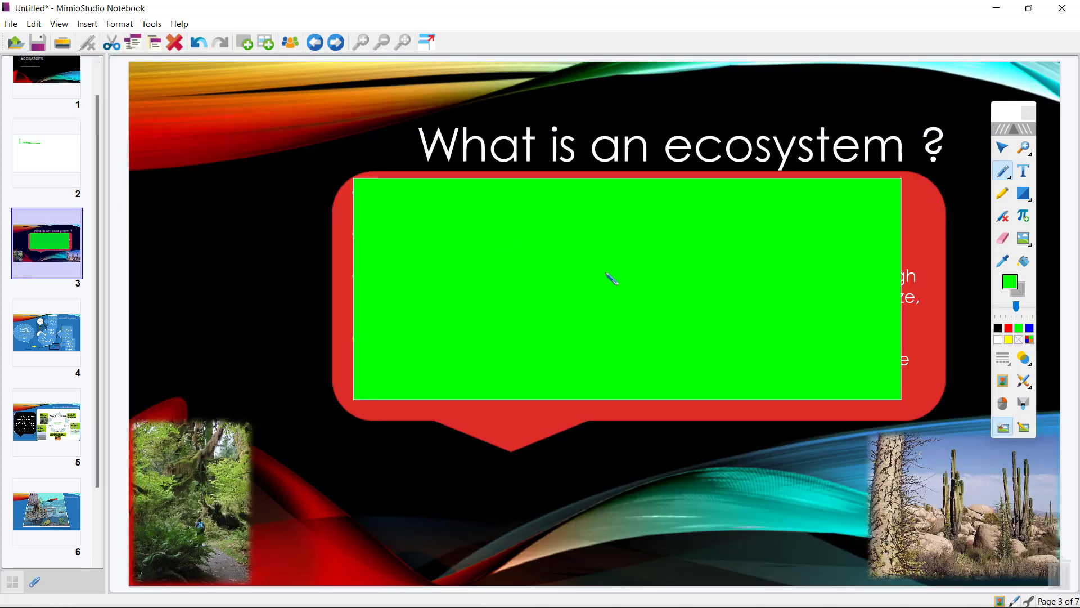
pyautogui.click(1005, 148)
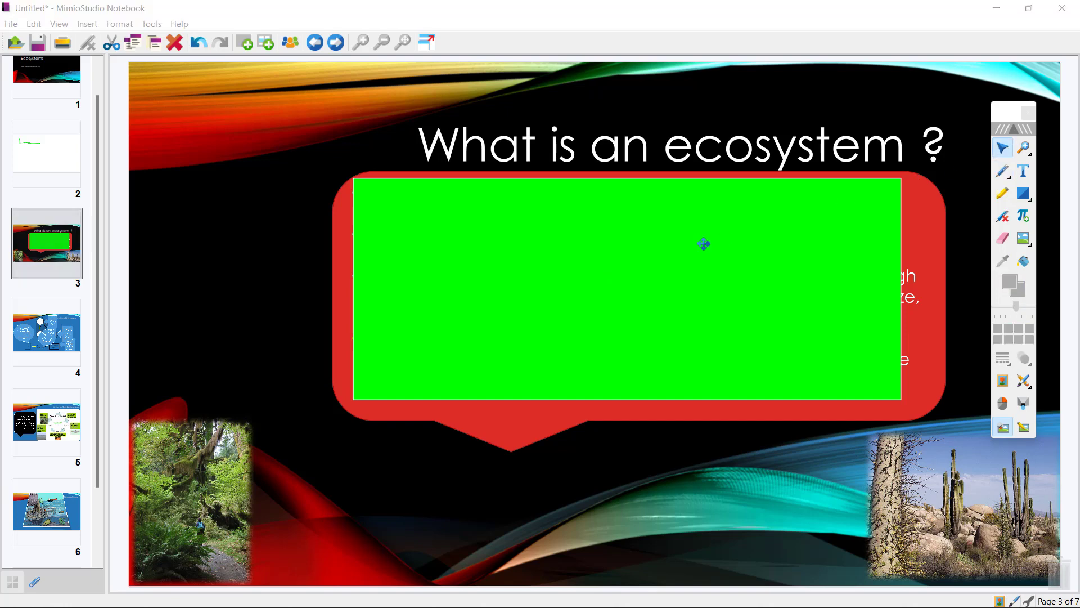
pyautogui.moveTo(699, 244)
pyautogui.mouseDown()
pyautogui.moveTo(762, 315)
pyautogui.moveTo(803, 439)
pyautogui.moveTo(657, 306)
pyautogui.moveTo(701, 246)
pyautogui.mouseUp()
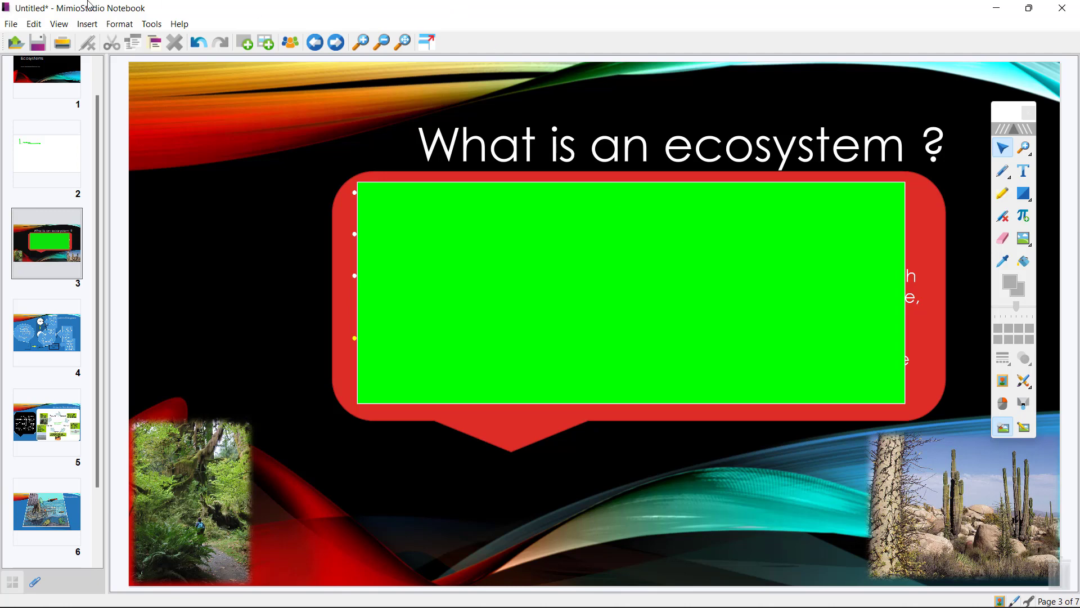
# Create a new blank notebook, then review the Open dialog's file types and cancel it
pyautogui.click(11, 26)
pyautogui.click(32, 47)
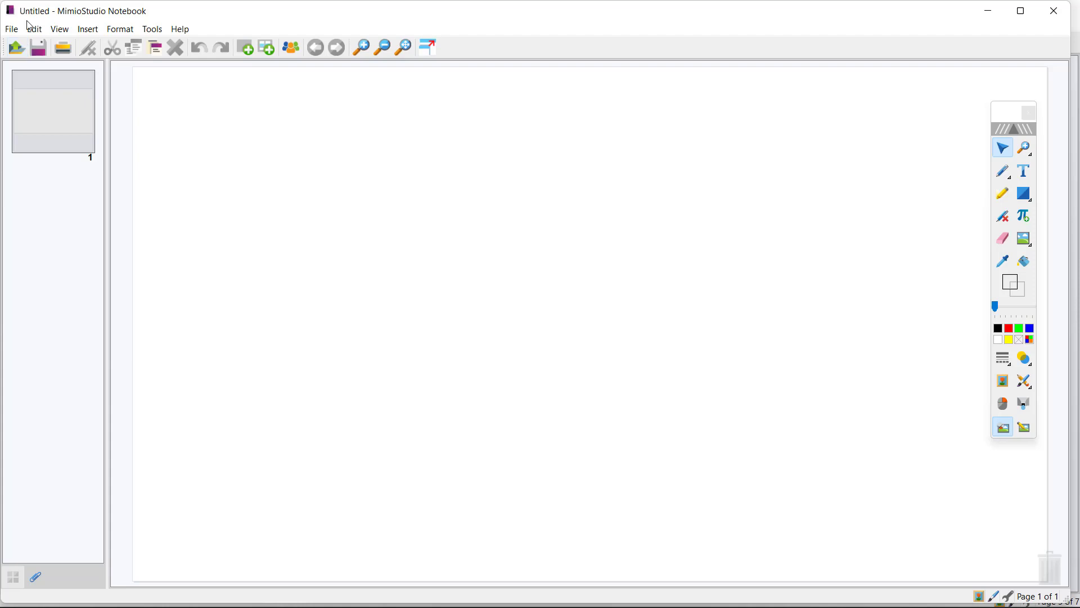
pyautogui.click(17, 35)
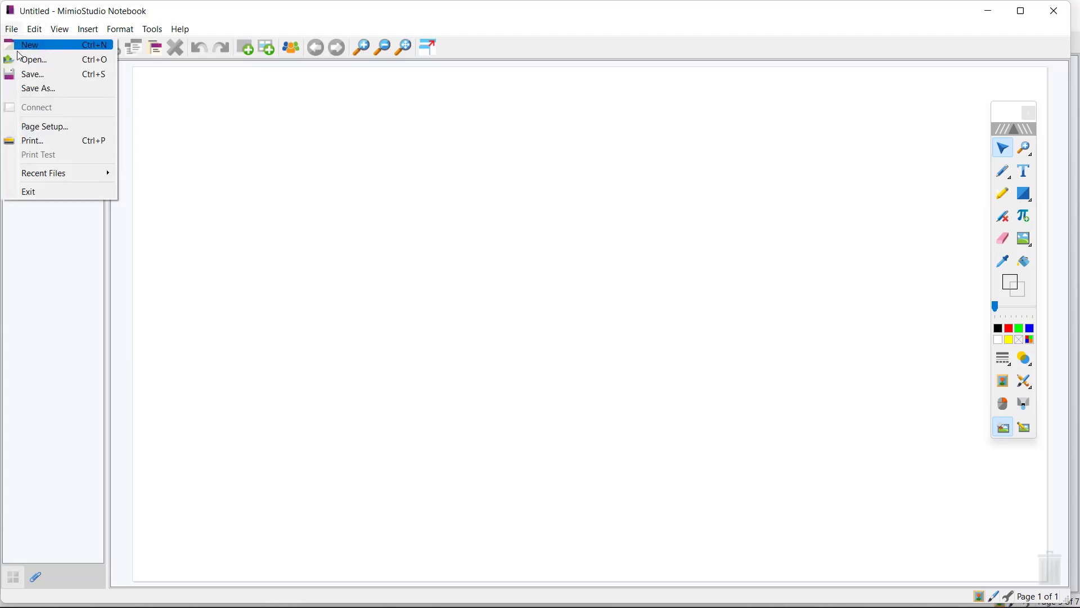
pyautogui.click(19, 57)
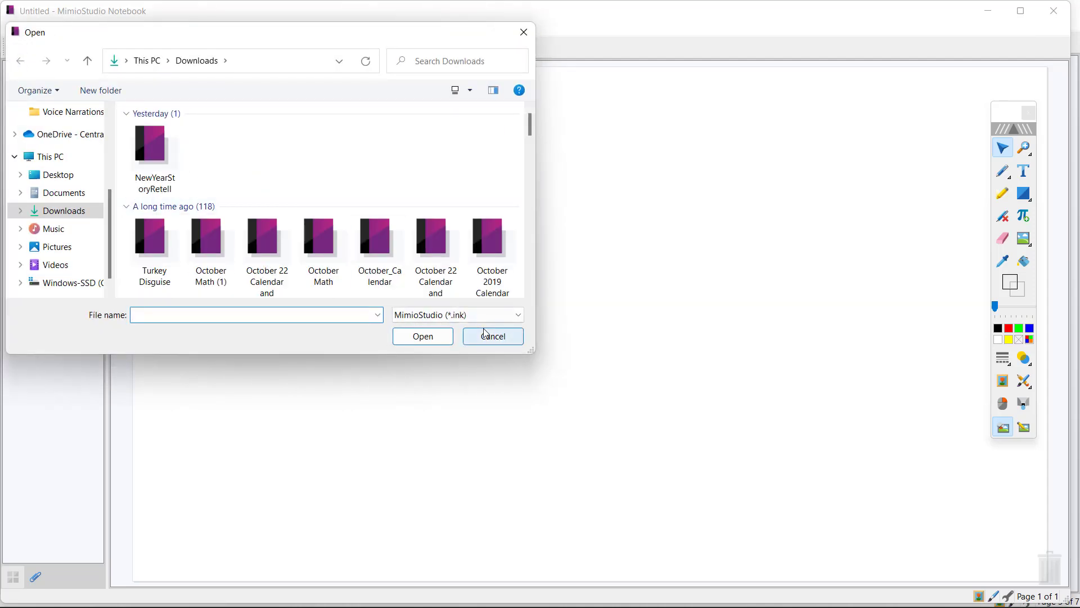
pyautogui.click(494, 315)
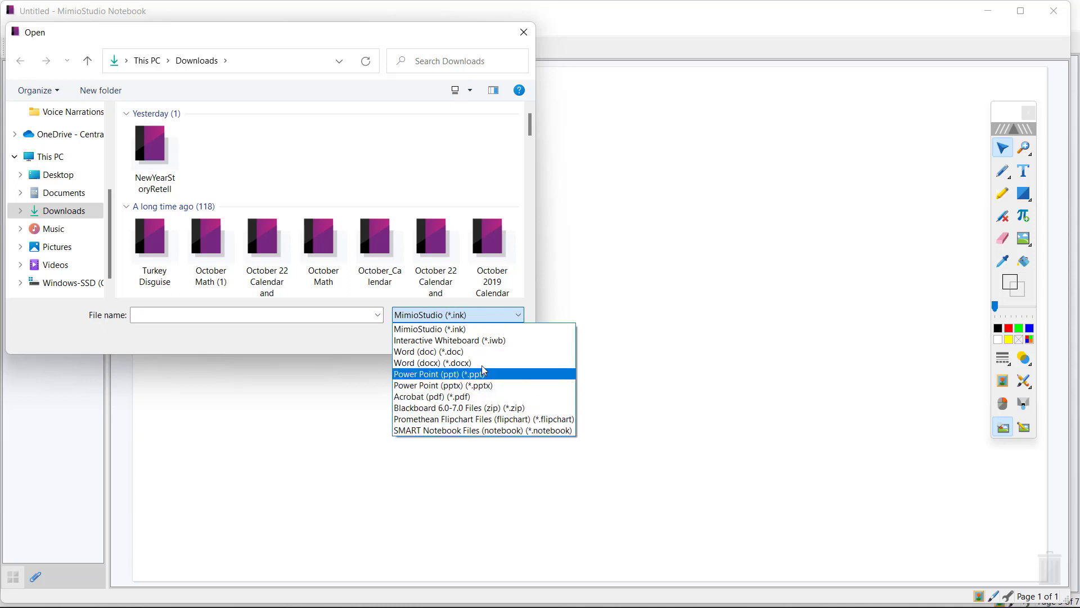
pyautogui.click(529, 36)
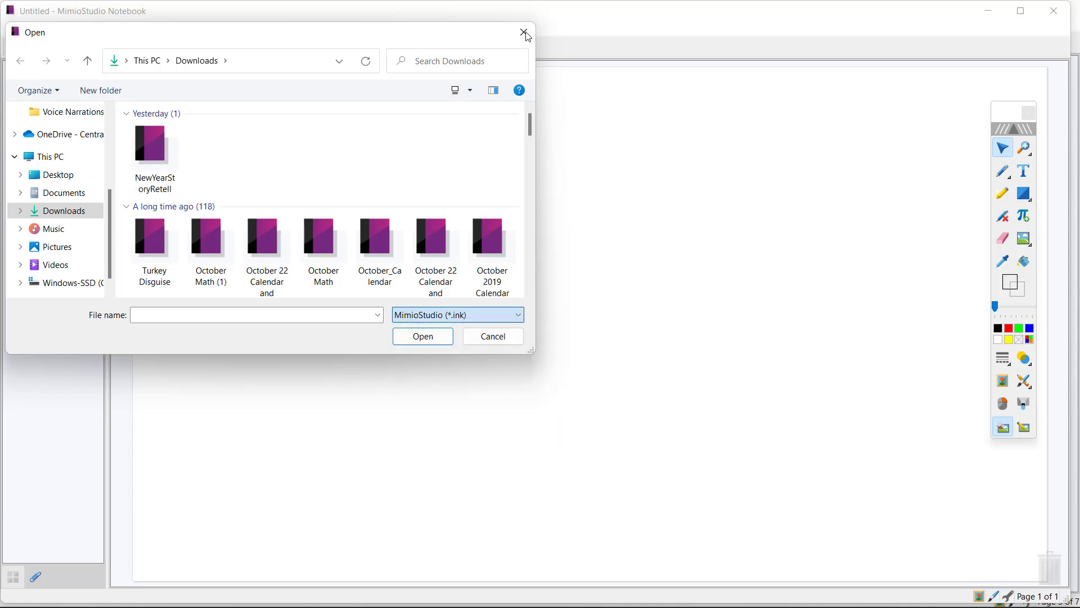
pyautogui.click(489, 337)
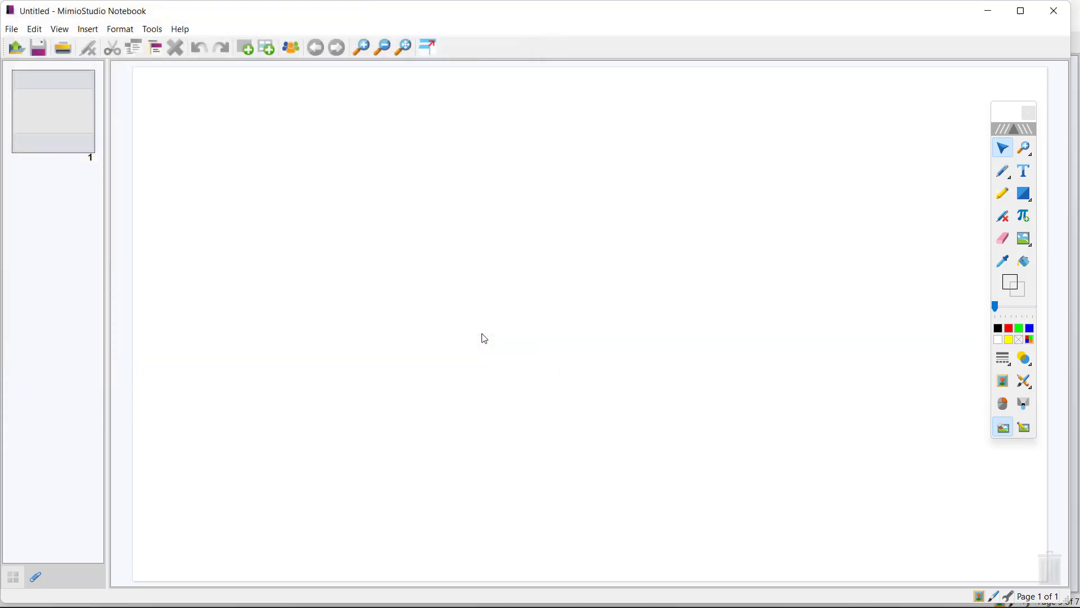
# Drag the CVC Words Beginning and Ending Sounds PDF from the PDFs folder into the notebook, then maximize it
pyautogui.press('super+Right')
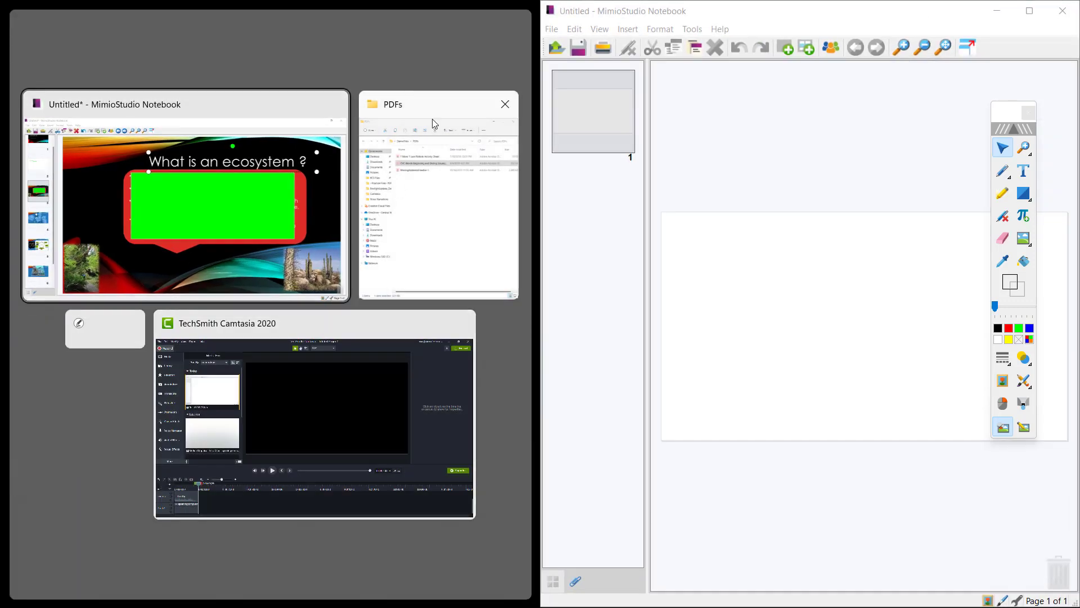
pyautogui.click(431, 119)
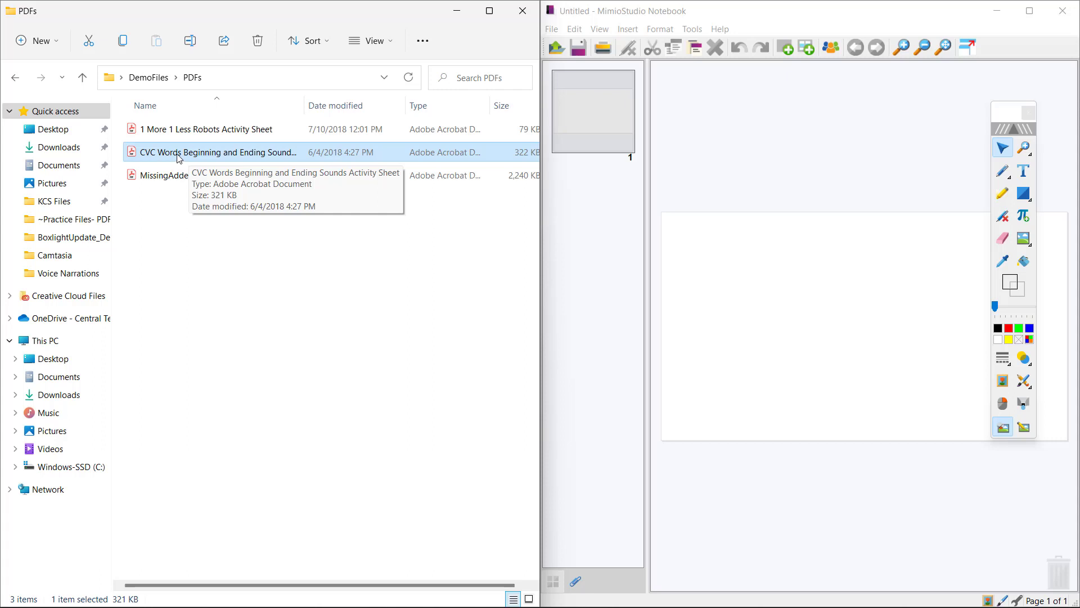
pyautogui.moveTo(179, 158); pyautogui.dragTo(789, 287)
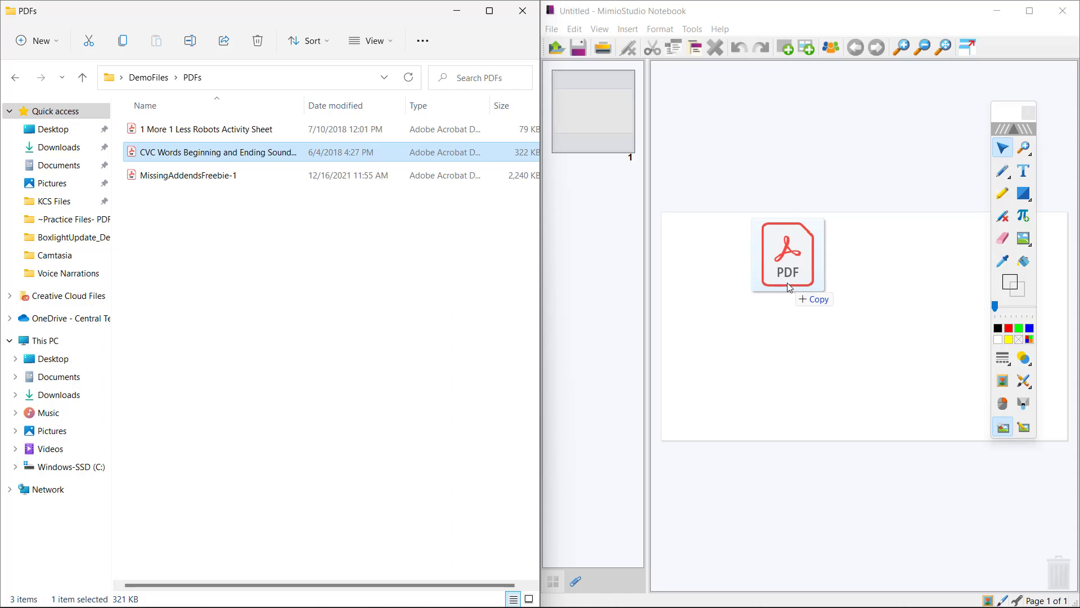
pyautogui.moveTo(788, 284); pyautogui.dragTo(788, 285)
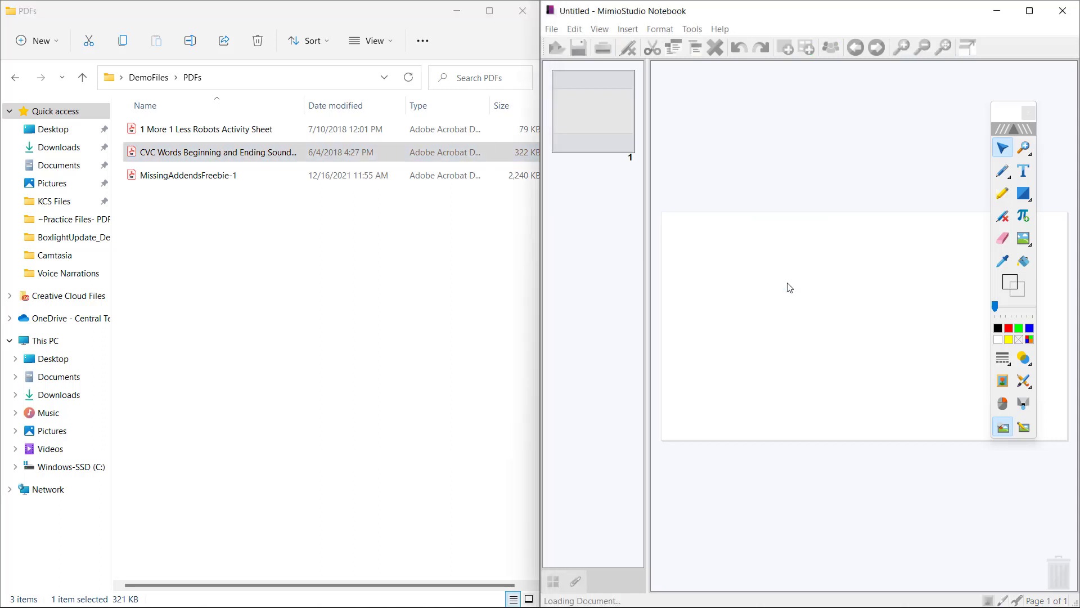
pyautogui.click(1029, 11)
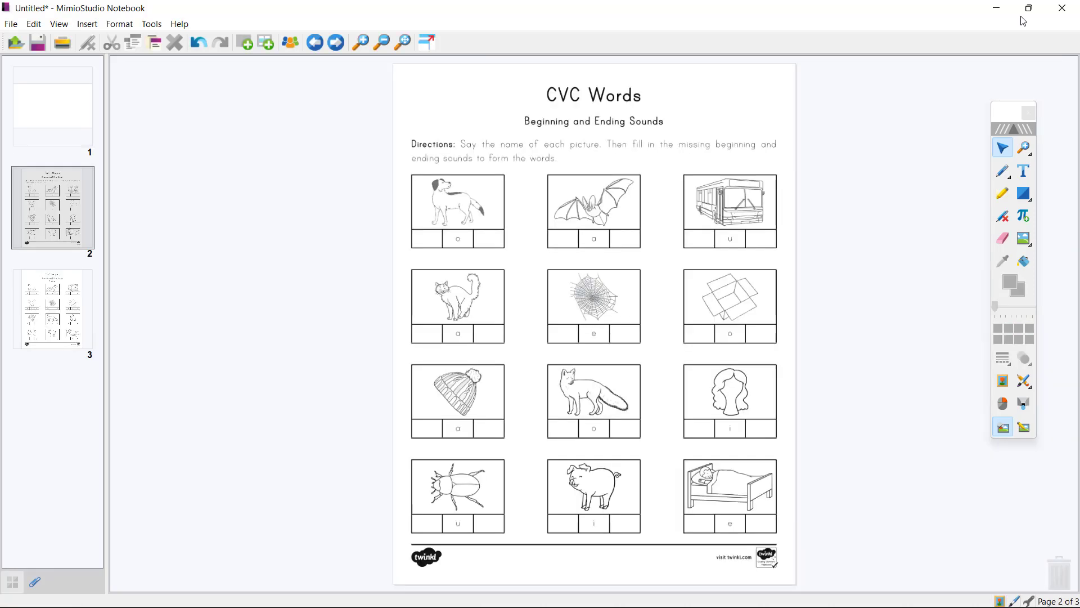
# Delete the blank first page so the CVC worksheet starts the notebook
pyautogui.click(83, 105)
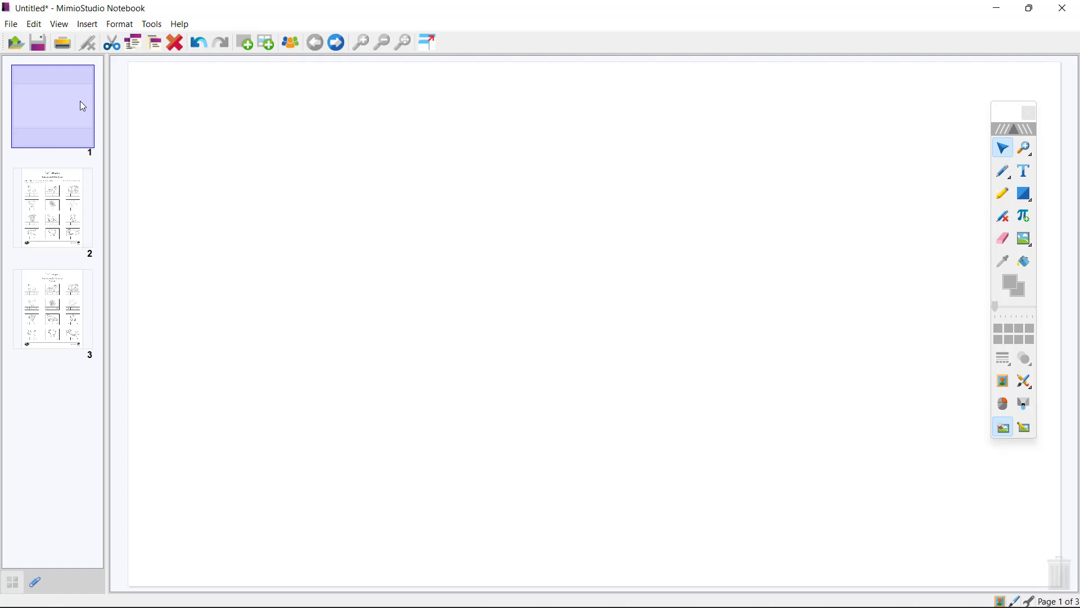
pyautogui.click(175, 43)
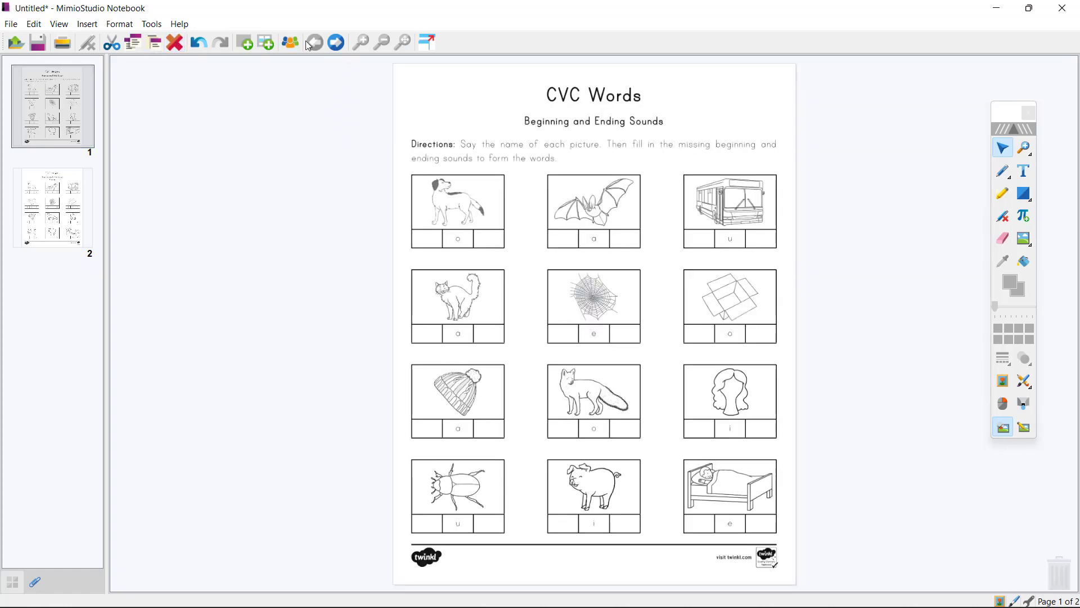
pyautogui.click(452, 190)
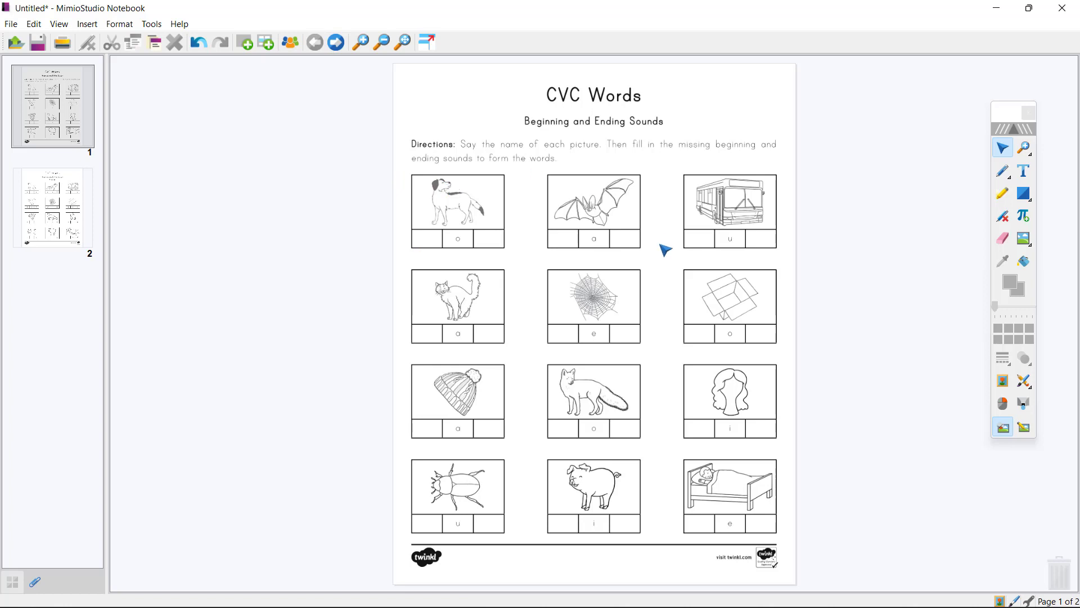
# Draw a green-filled rectangle over the bat picture
pyautogui.click(1024, 194)
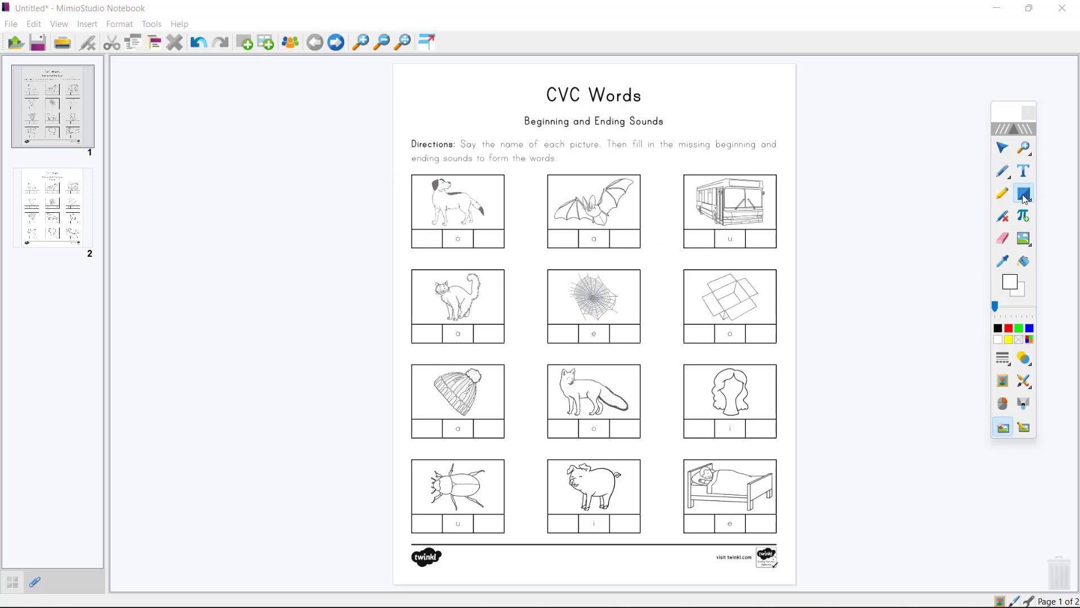
pyautogui.click(1020, 328)
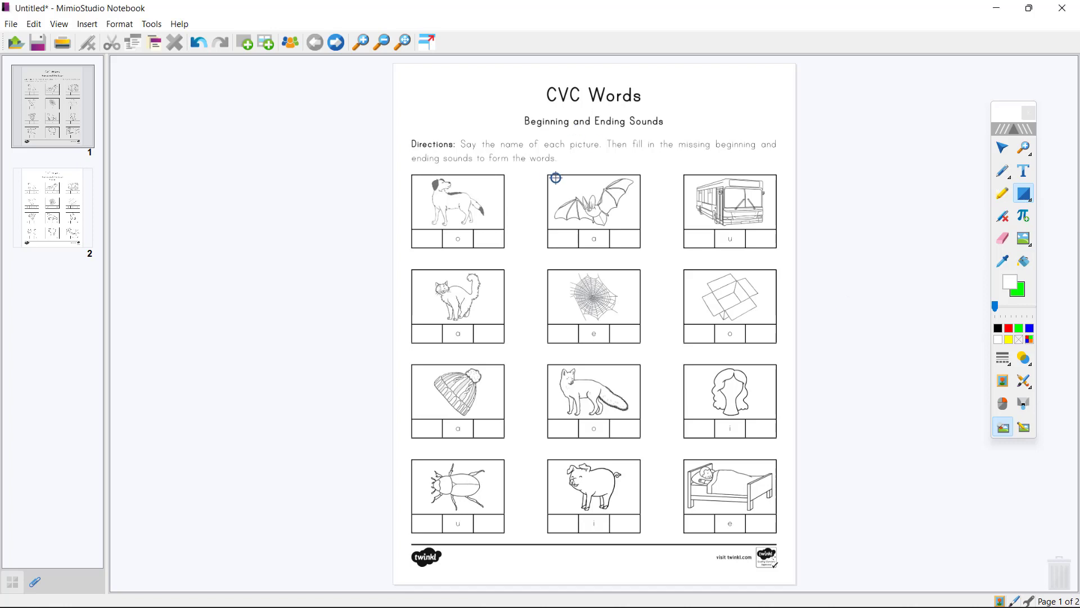
pyautogui.moveTo(555, 178); pyautogui.dragTo(644, 251)
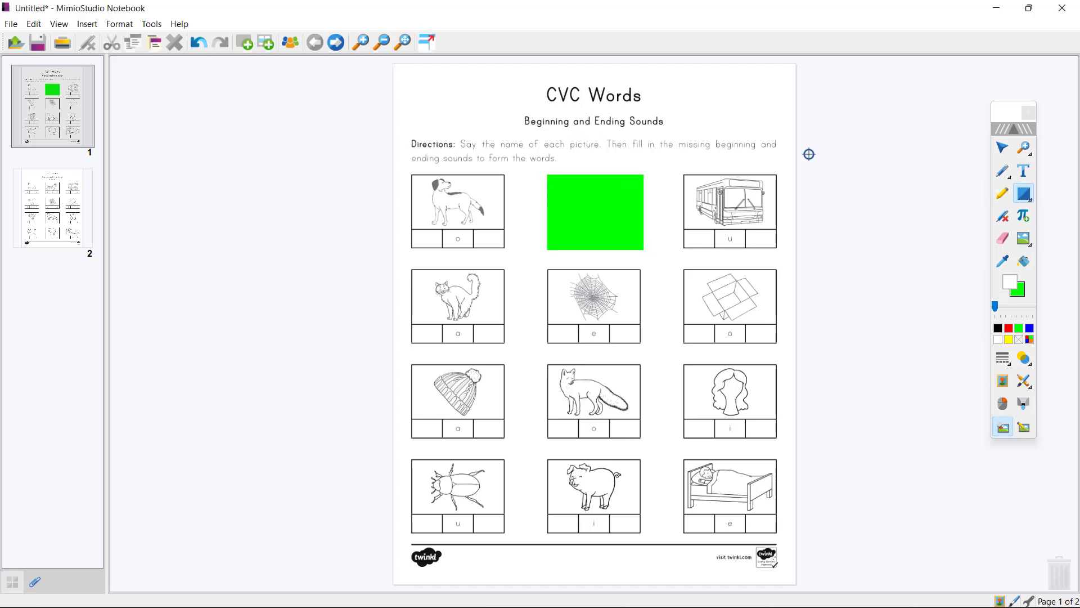
pyautogui.click(1003, 150)
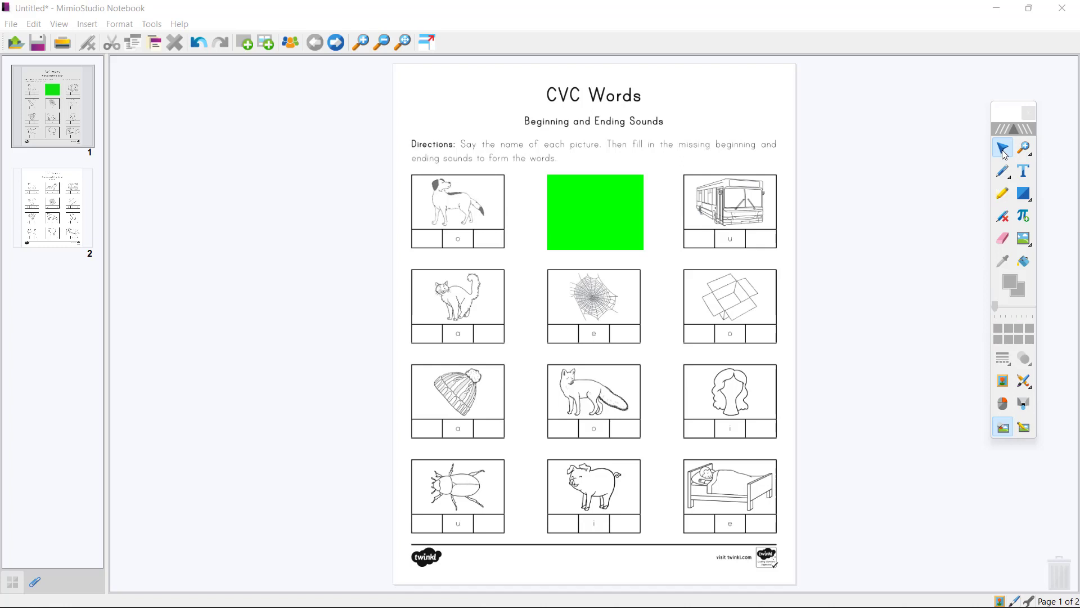
# Copy the green rectangle and paste copies over the box and bus pictures
pyautogui.click(597, 210)
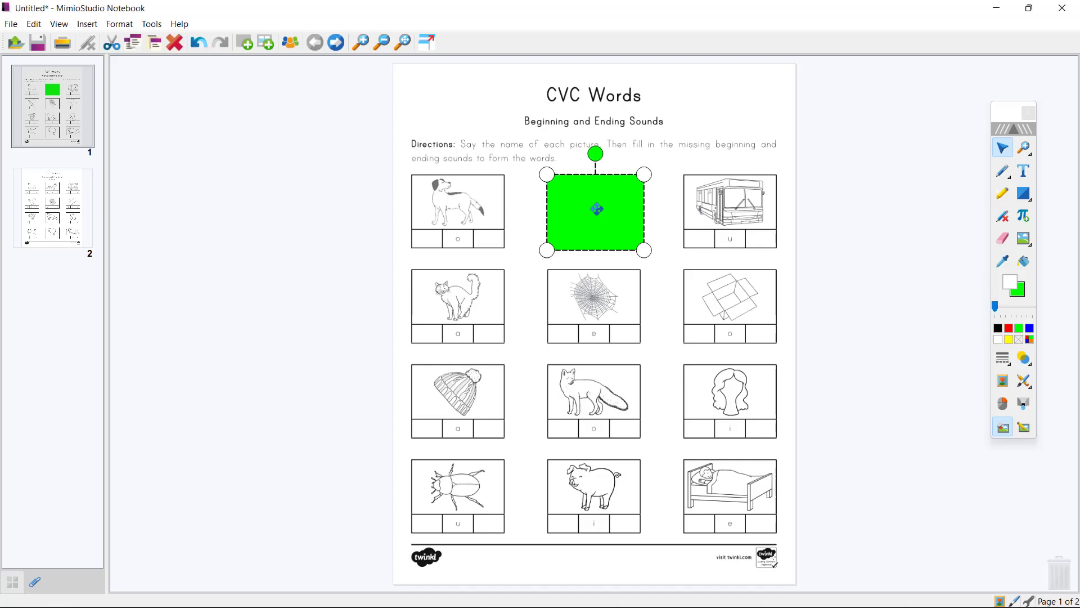
pyautogui.rightClick(597, 210)
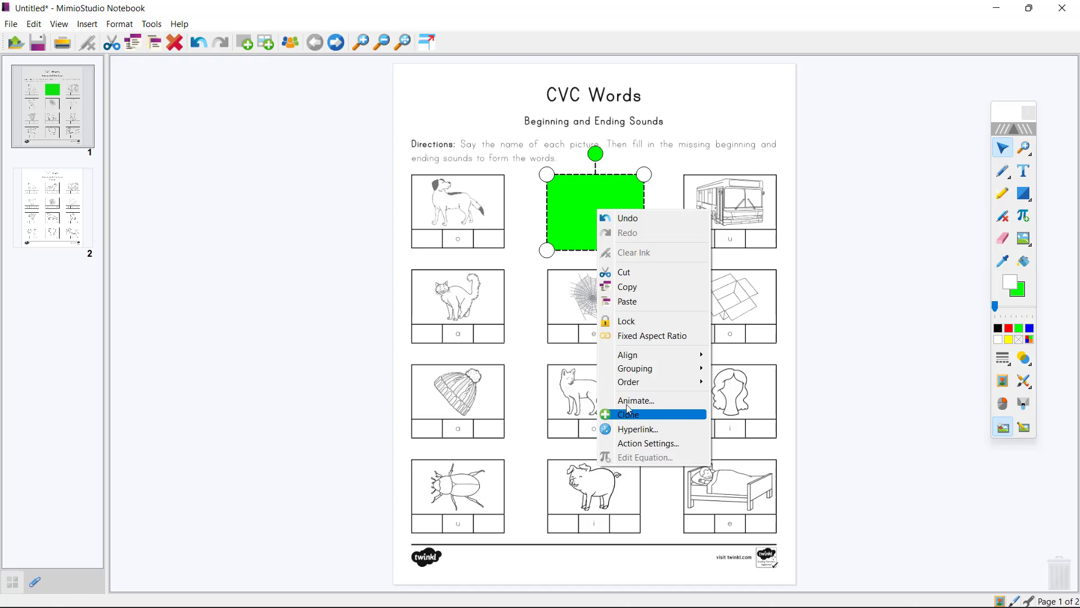
pyautogui.click(629, 288)
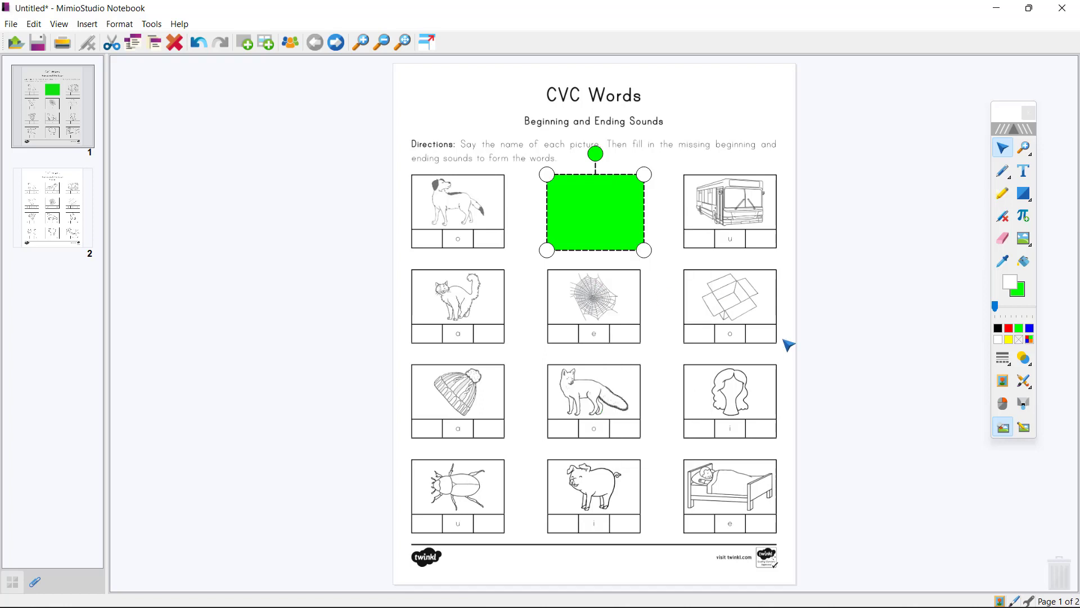
pyautogui.hotkey('ctrl', 'v')
pyautogui.moveTo(593, 221); pyautogui.dragTo(722, 311)
pyautogui.hotkey('ctrl', 'v')
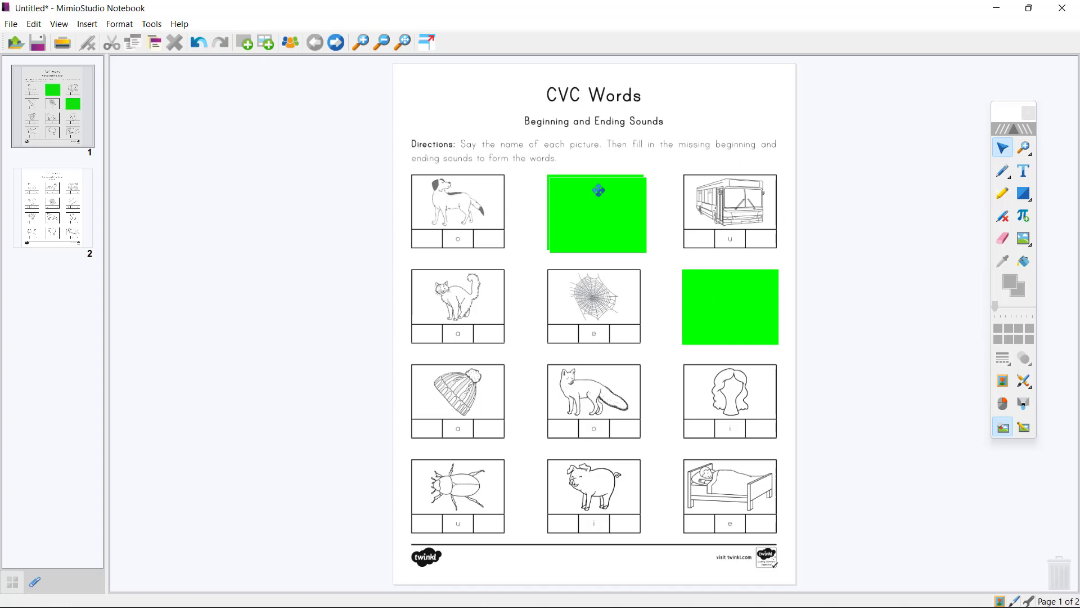
pyautogui.moveTo(598, 191); pyautogui.dragTo(732, 186)
# Paste two more green rectangles over the spider and cat pictures
pyautogui.click(594, 196)
pyautogui.hotkey('ctrl', 'v')
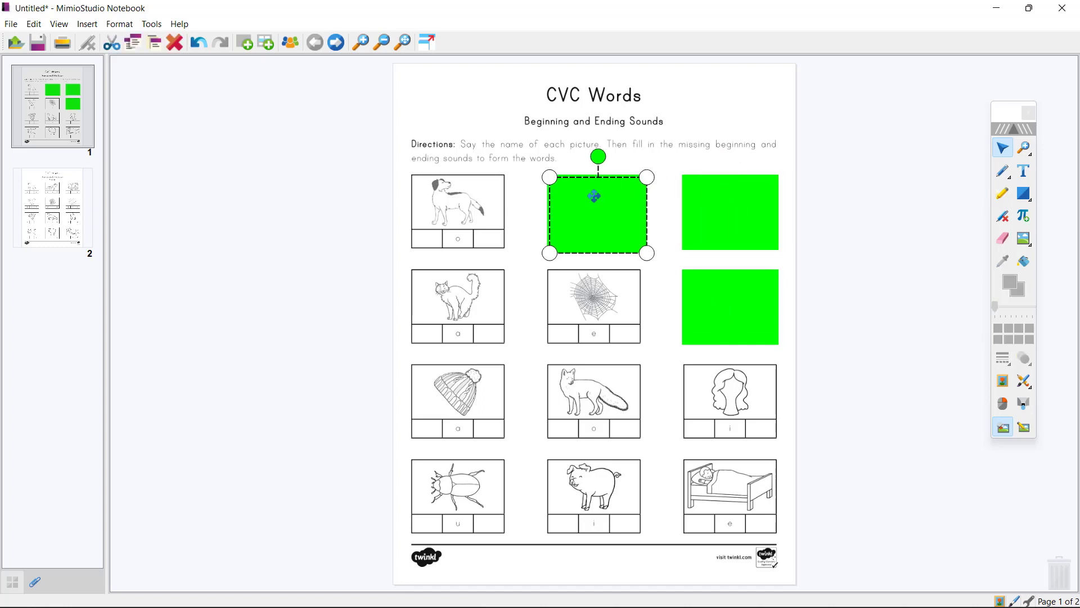
pyautogui.moveTo(591, 193); pyautogui.dragTo(589, 286)
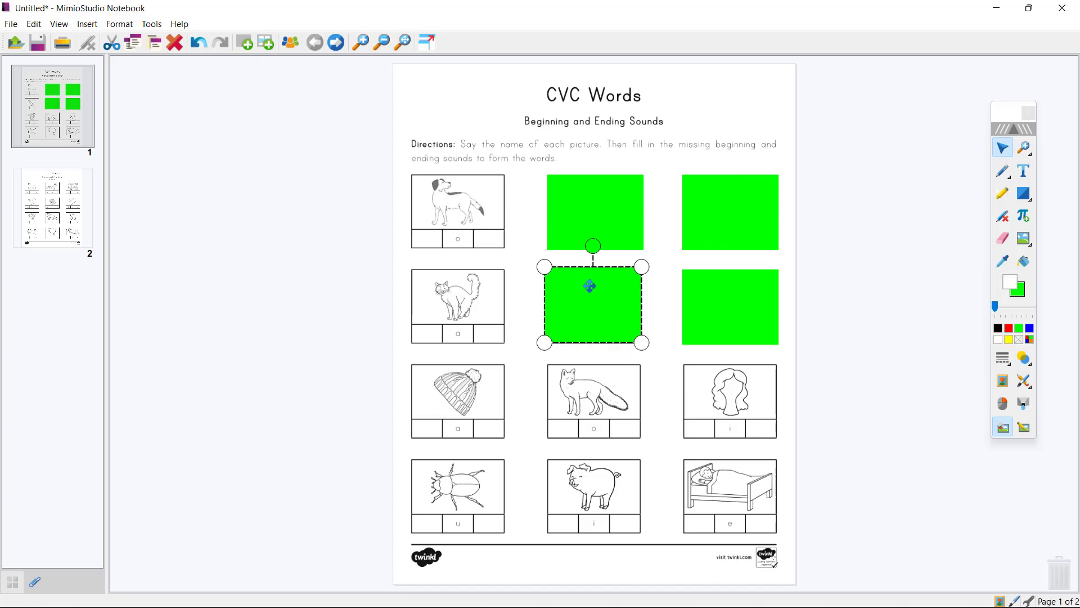
pyautogui.hotkey('ctrl', 'v')
pyautogui.moveTo(592, 206); pyautogui.dragTo(459, 298)
pyautogui.click(899, 225)
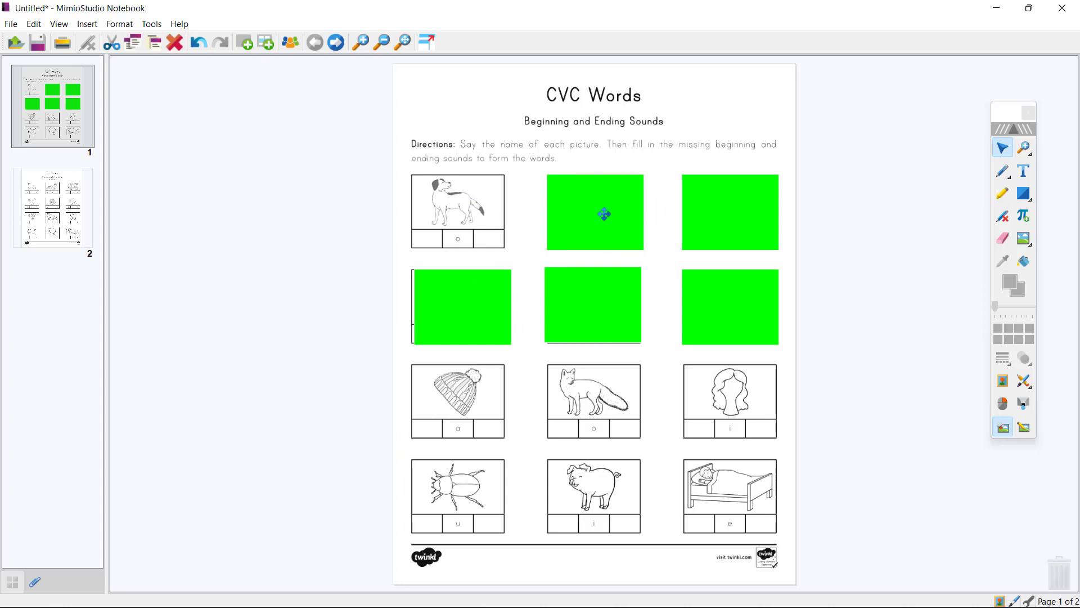
# Drag the green covers off the bat, bus and box pictures, leaving cat and spider hidden
pyautogui.moveTo(601, 215); pyautogui.dragTo(326, 203)
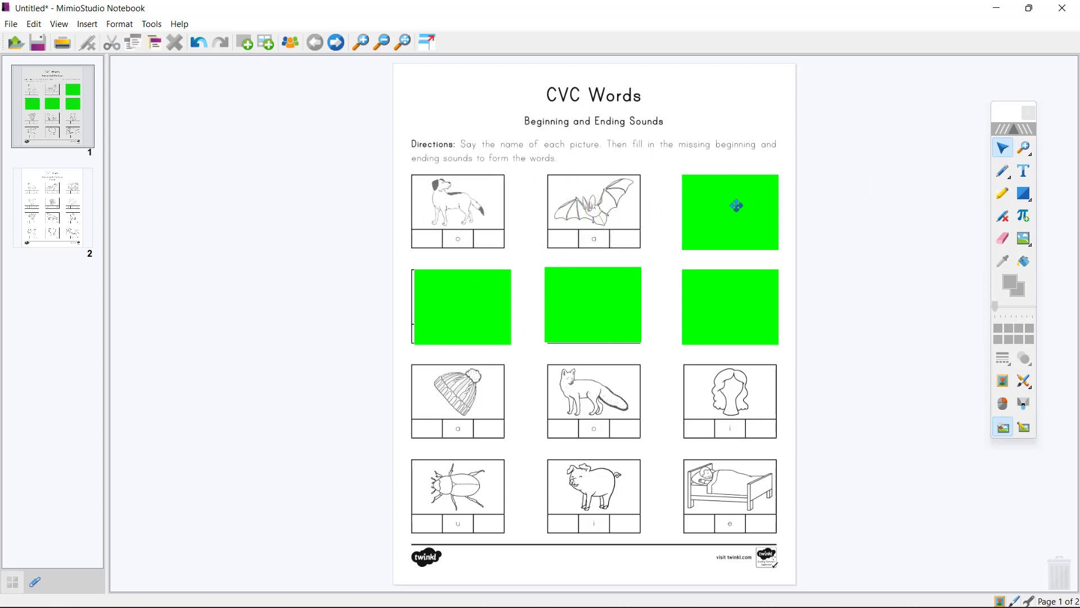
pyautogui.moveTo(735, 202); pyautogui.dragTo(961, 196)
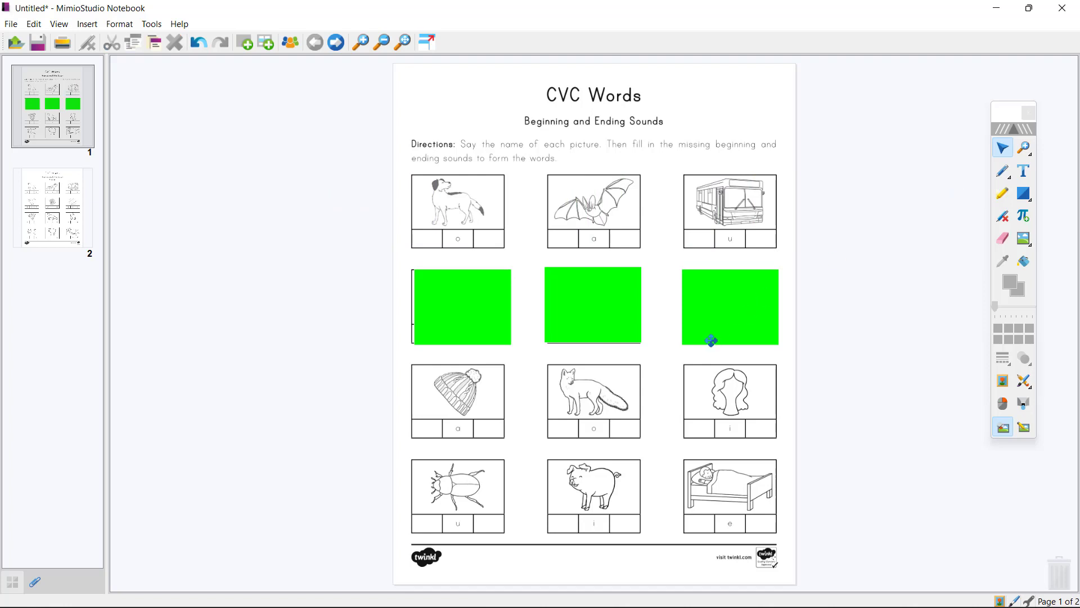
pyautogui.moveTo(711, 337); pyautogui.dragTo(971, 351)
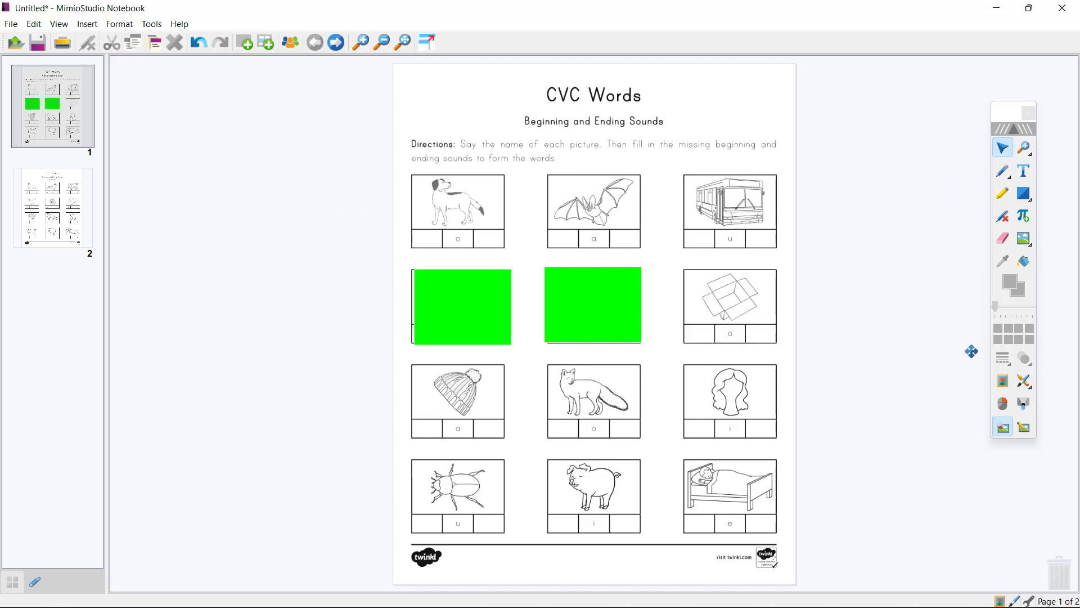